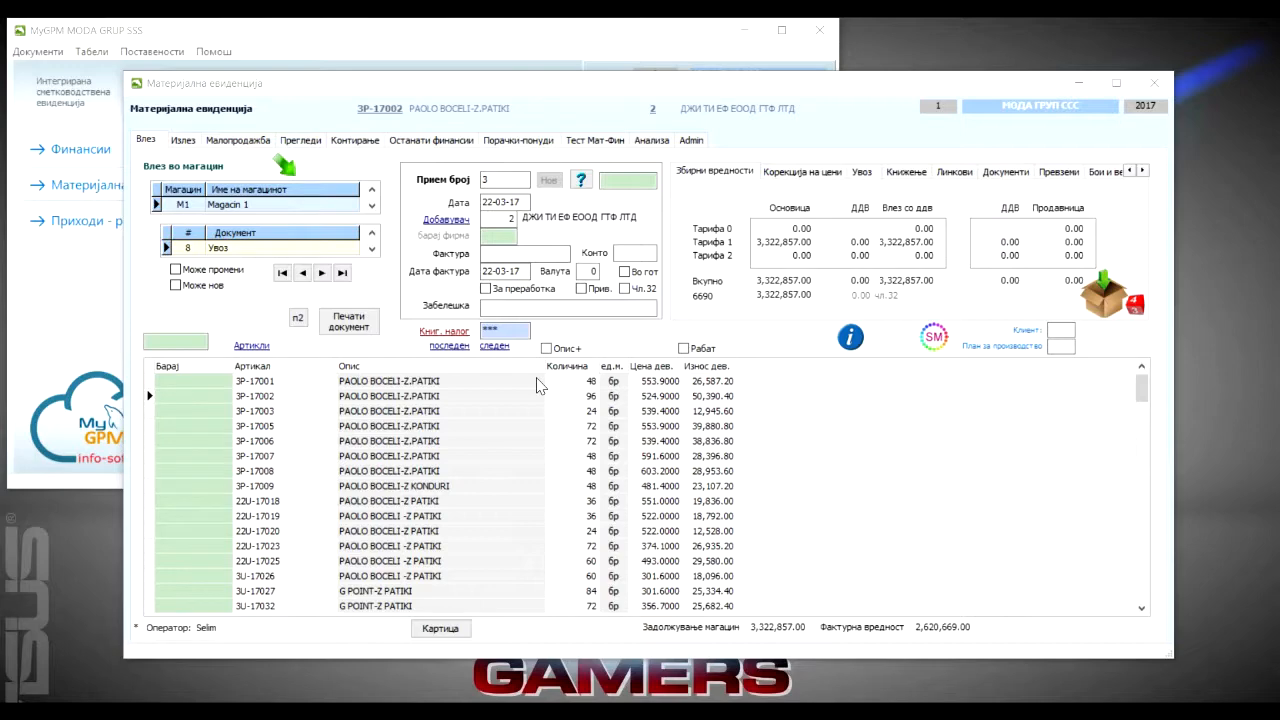
- Open the Клиенти table to view the client's finance and material settings, and close it
click(91, 52)
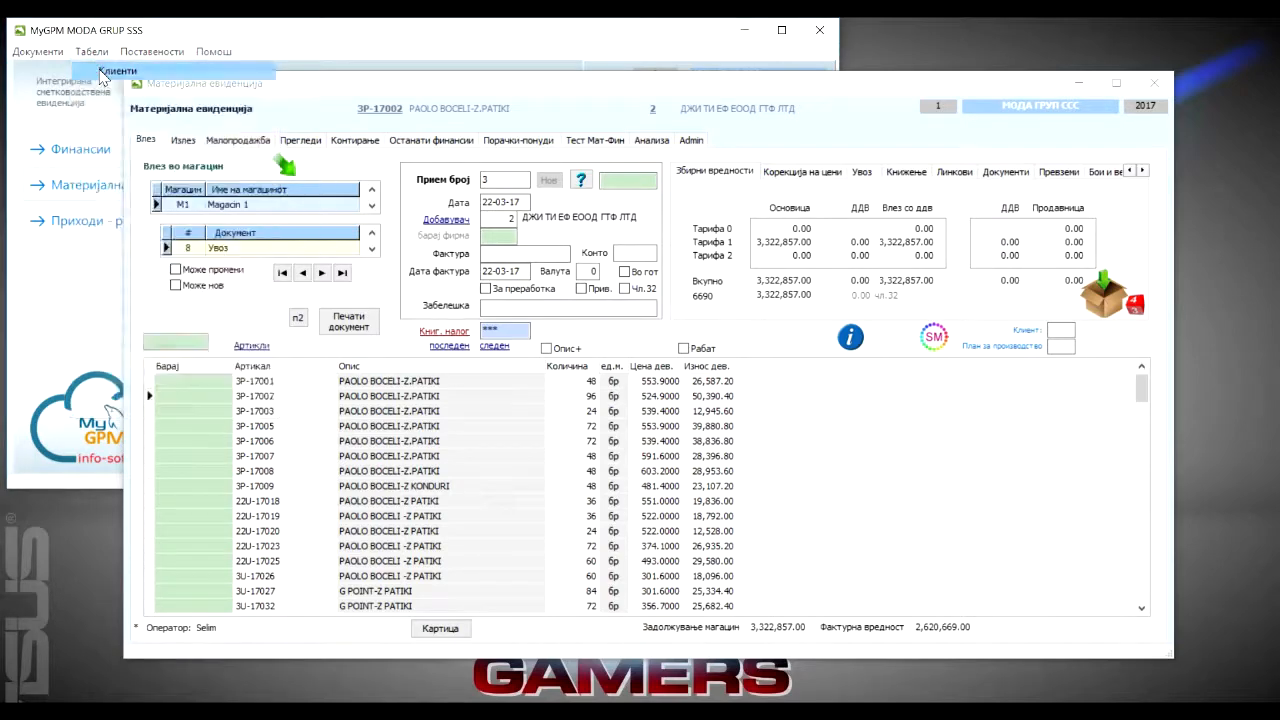
click(110, 72)
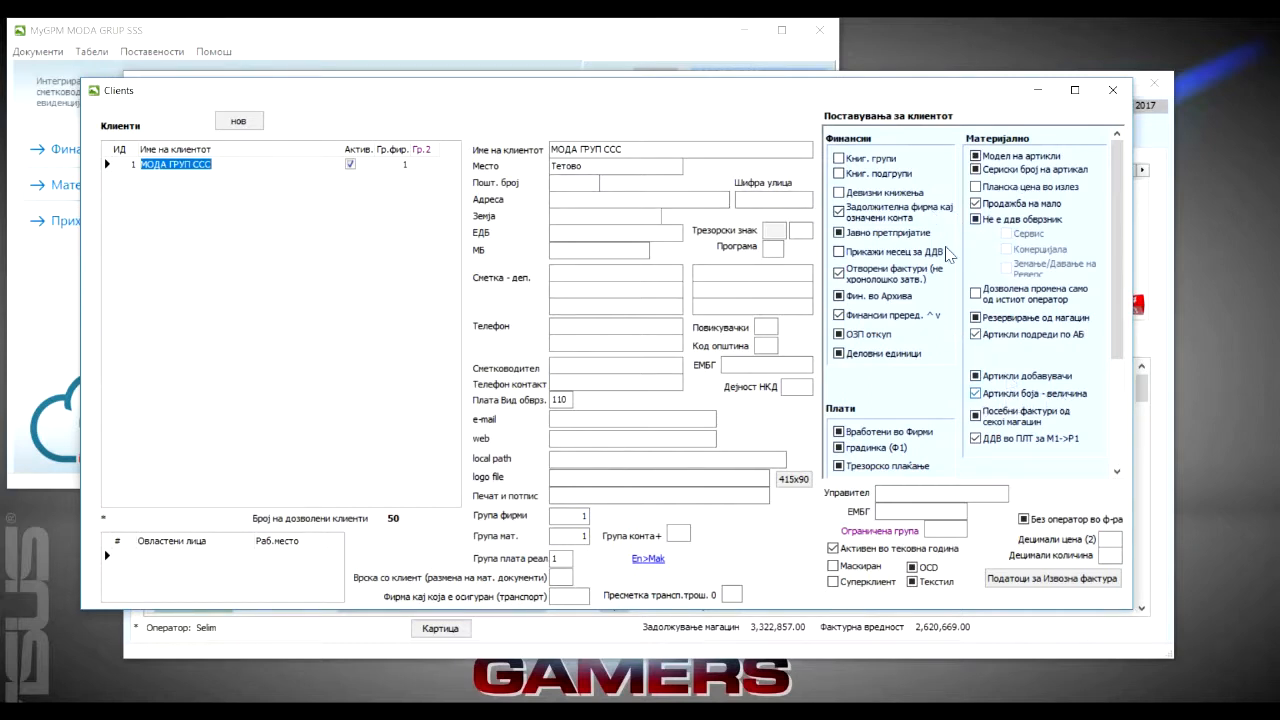
click(1112, 90)
- Open the Артикли table, select article CA038 and show its predefined size groups
click(91, 51)
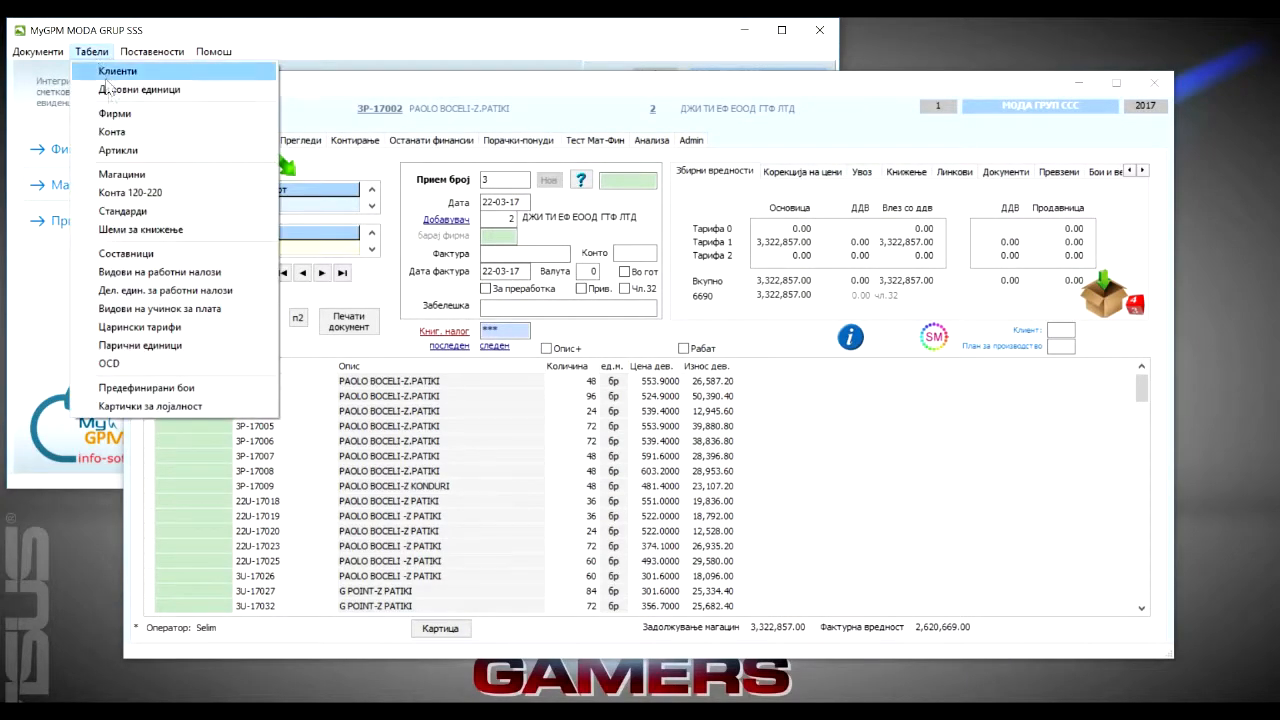
click(86, 151)
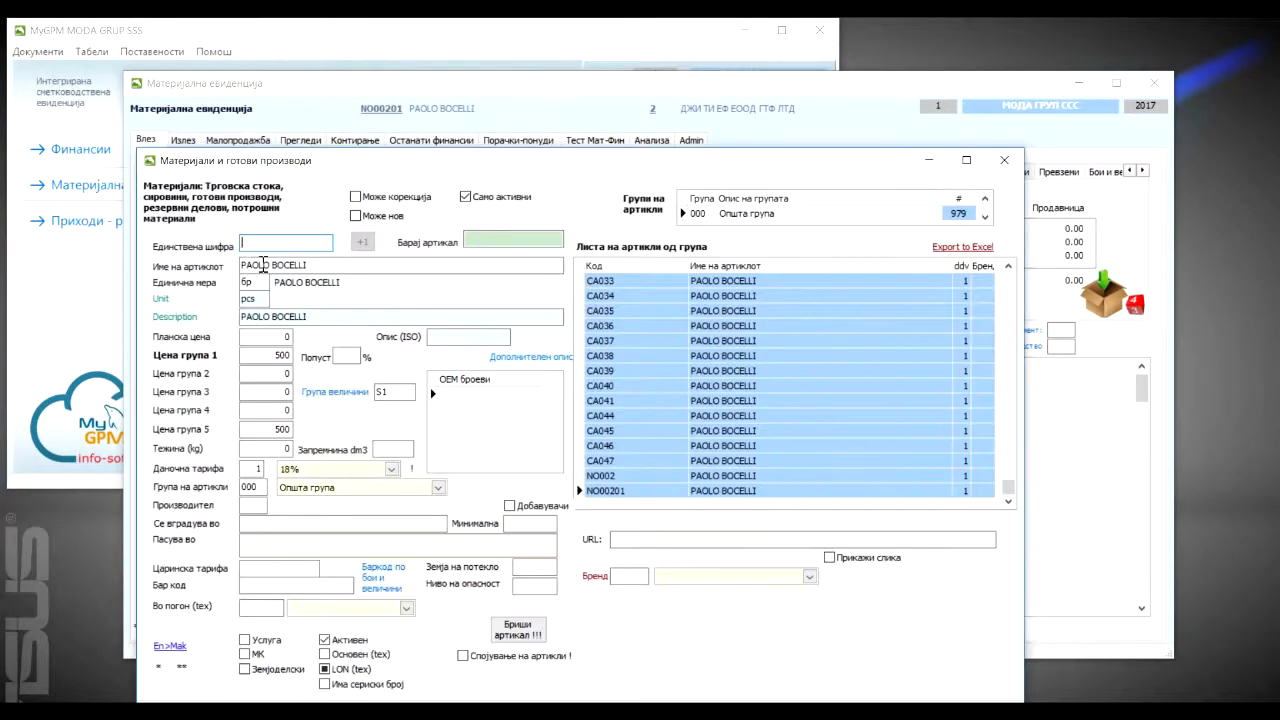
click(606, 356)
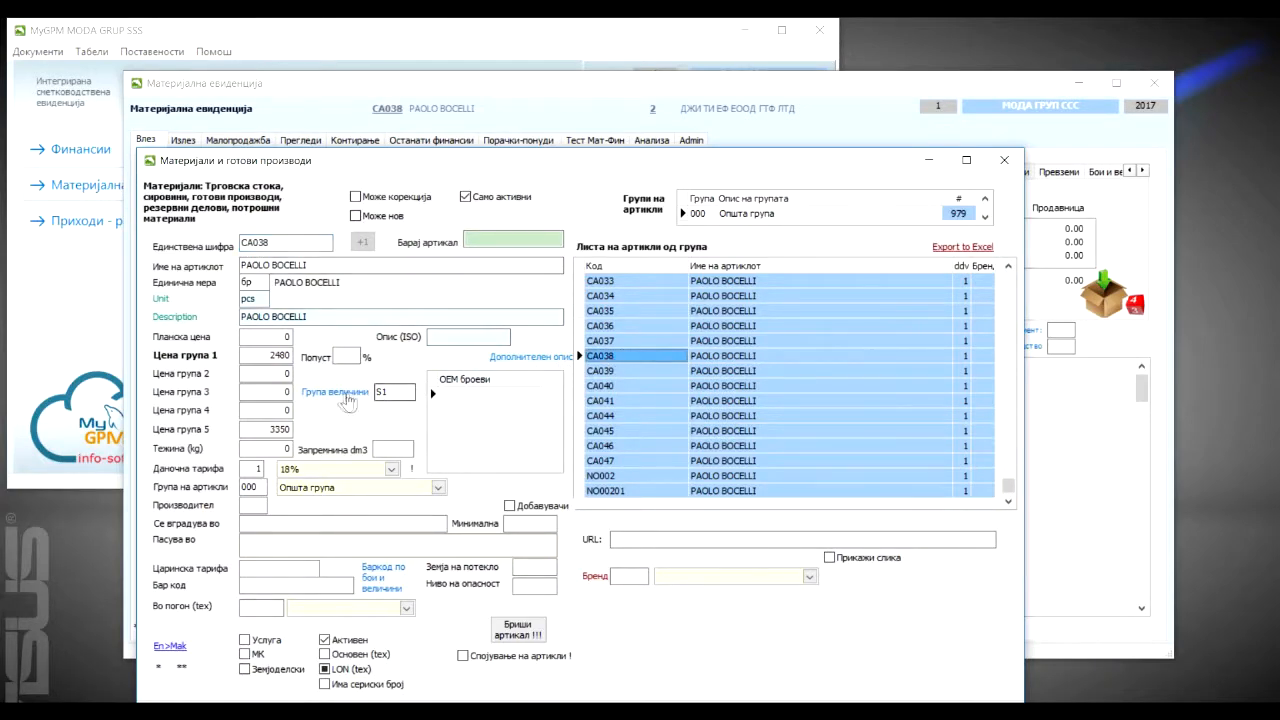
drag(410, 155, 400, 71)
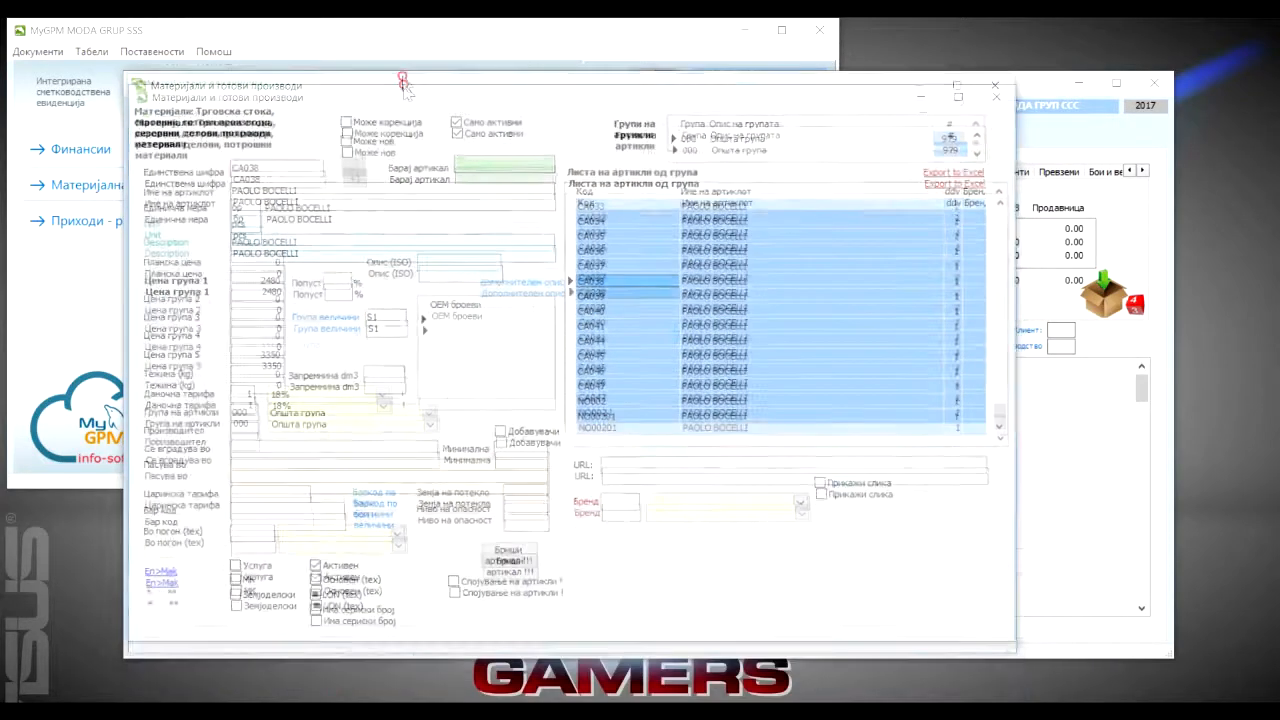
click(328, 311)
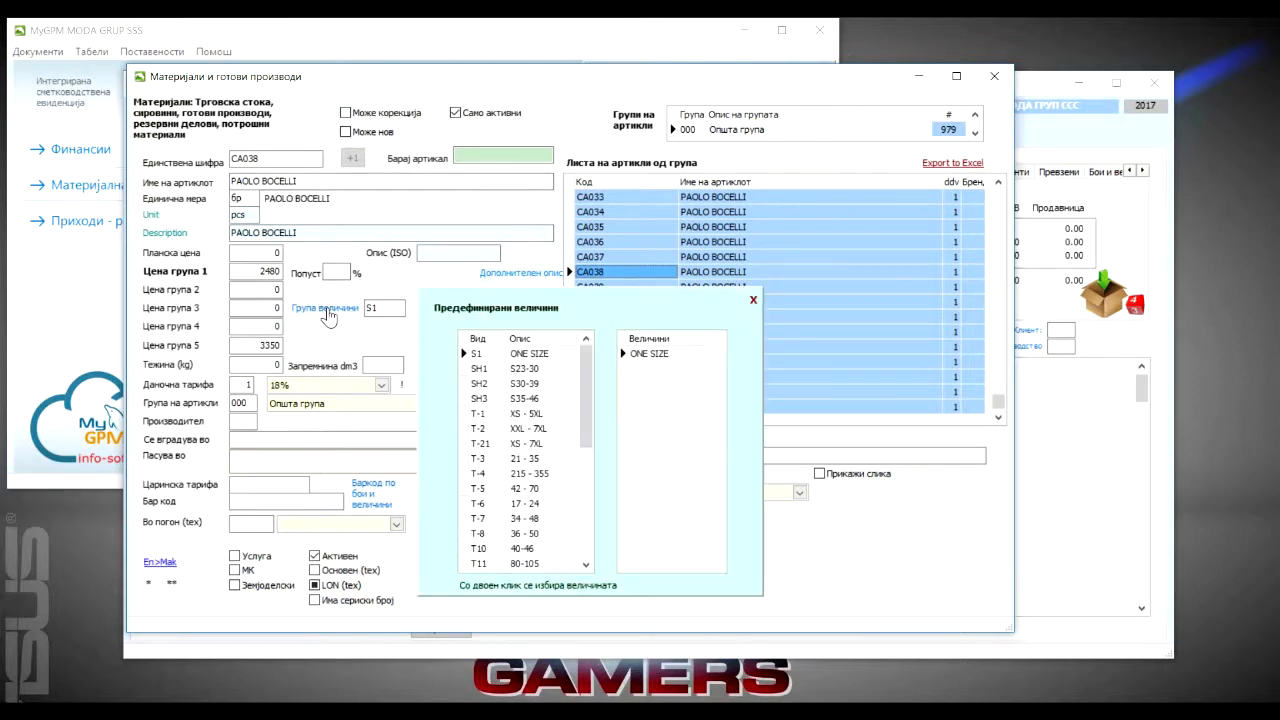
- Review the sizes in predefined groups such as SH1, T-1, T-21, T-5 and S1, and close the article records
click(480, 368)
click(495, 385)
click(498, 413)
click(499, 444)
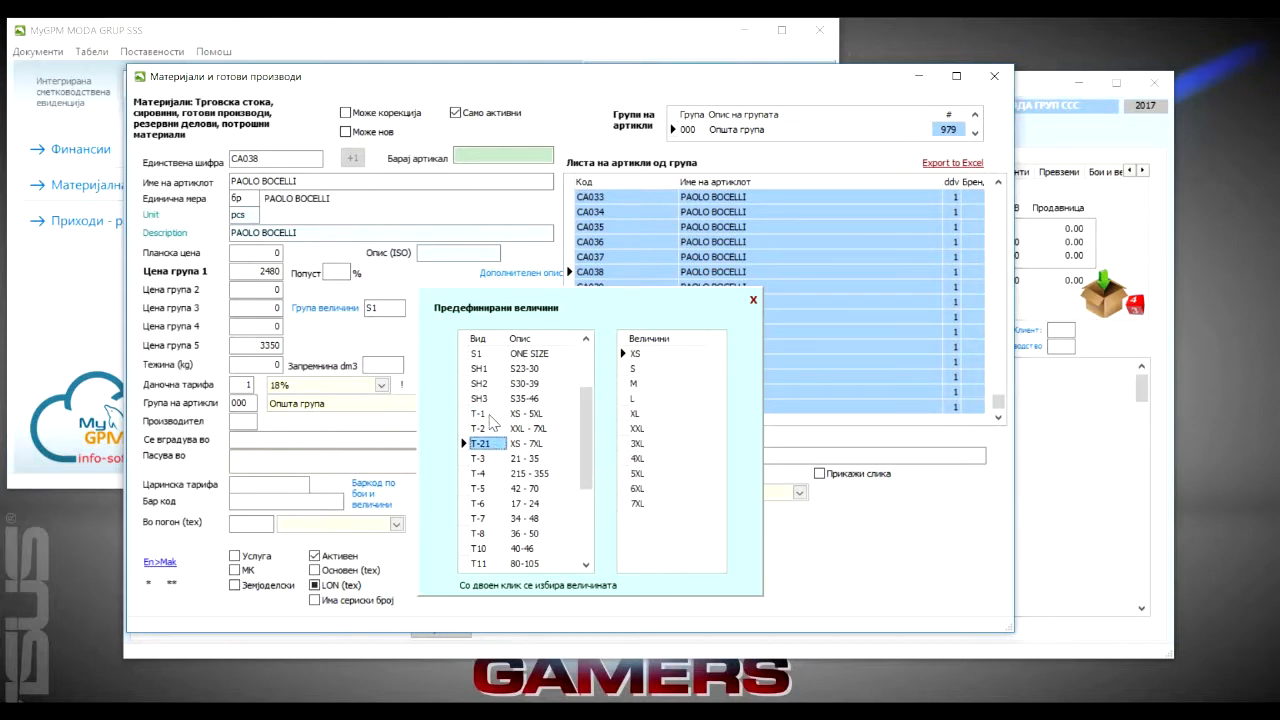
click(487, 415)
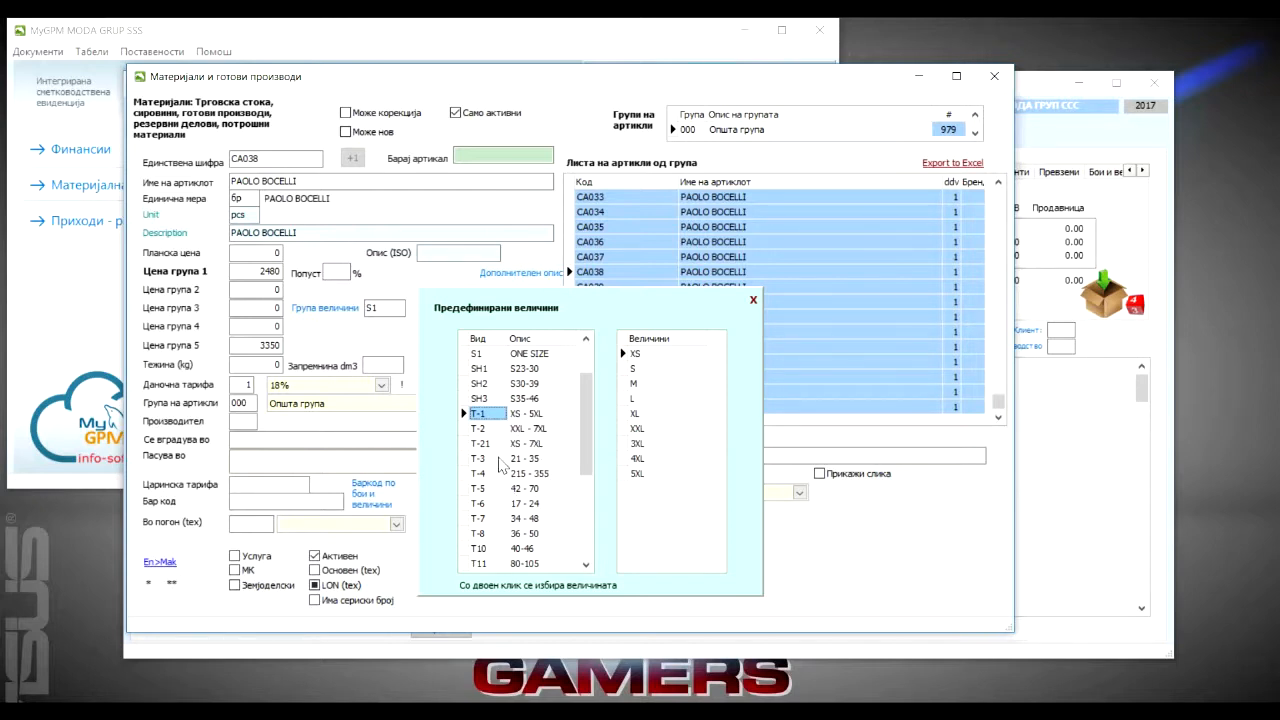
click(490, 444)
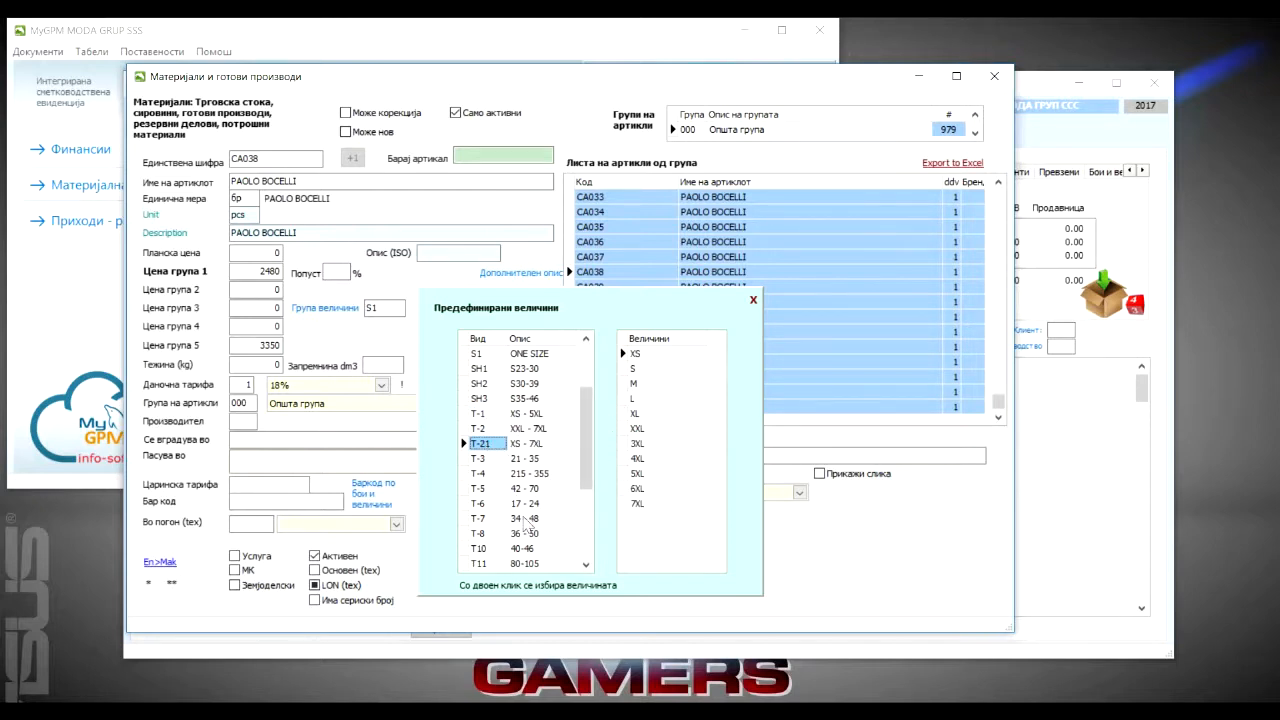
click(515, 518)
click(498, 533)
click(496, 488)
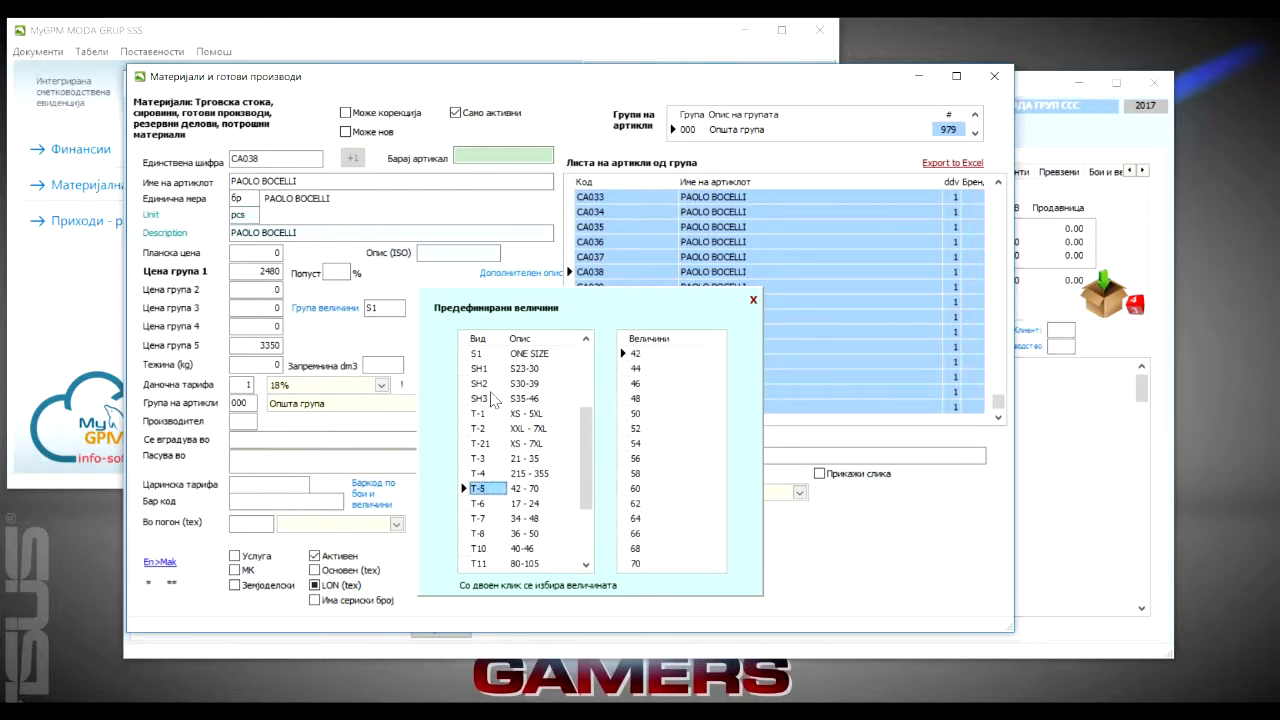
click(490, 383)
click(489, 368)
click(488, 354)
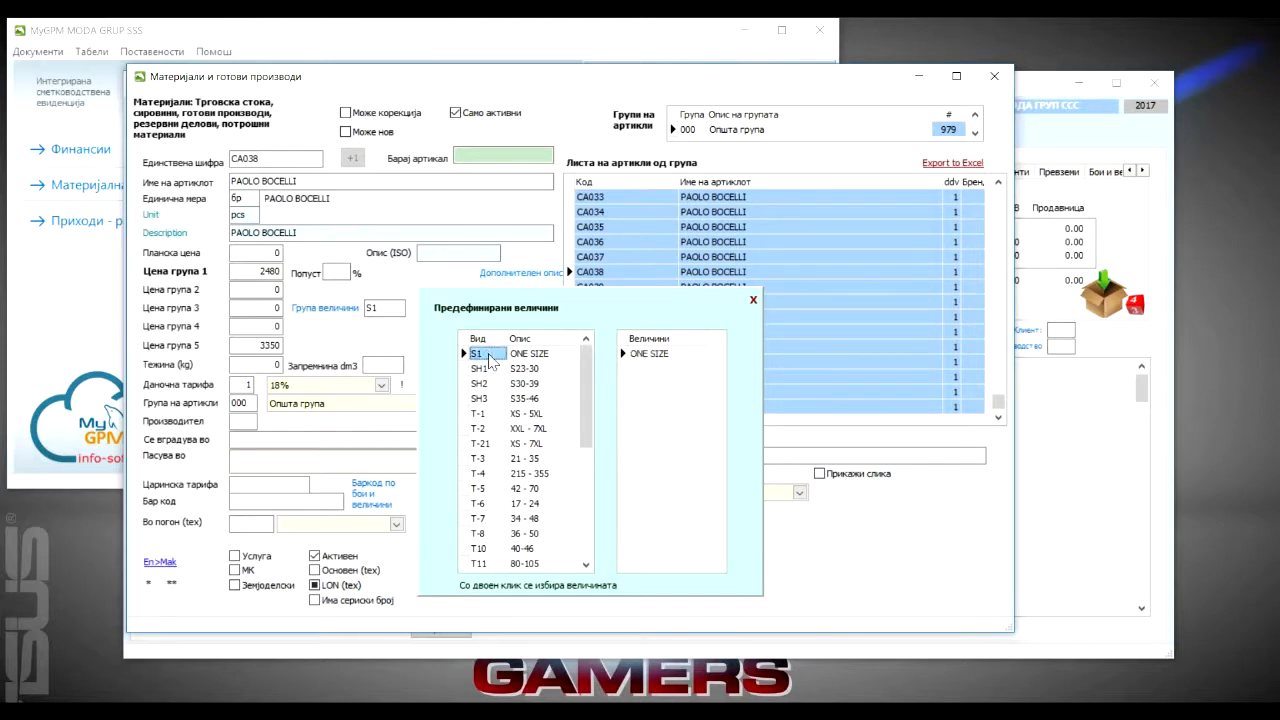
click(753, 302)
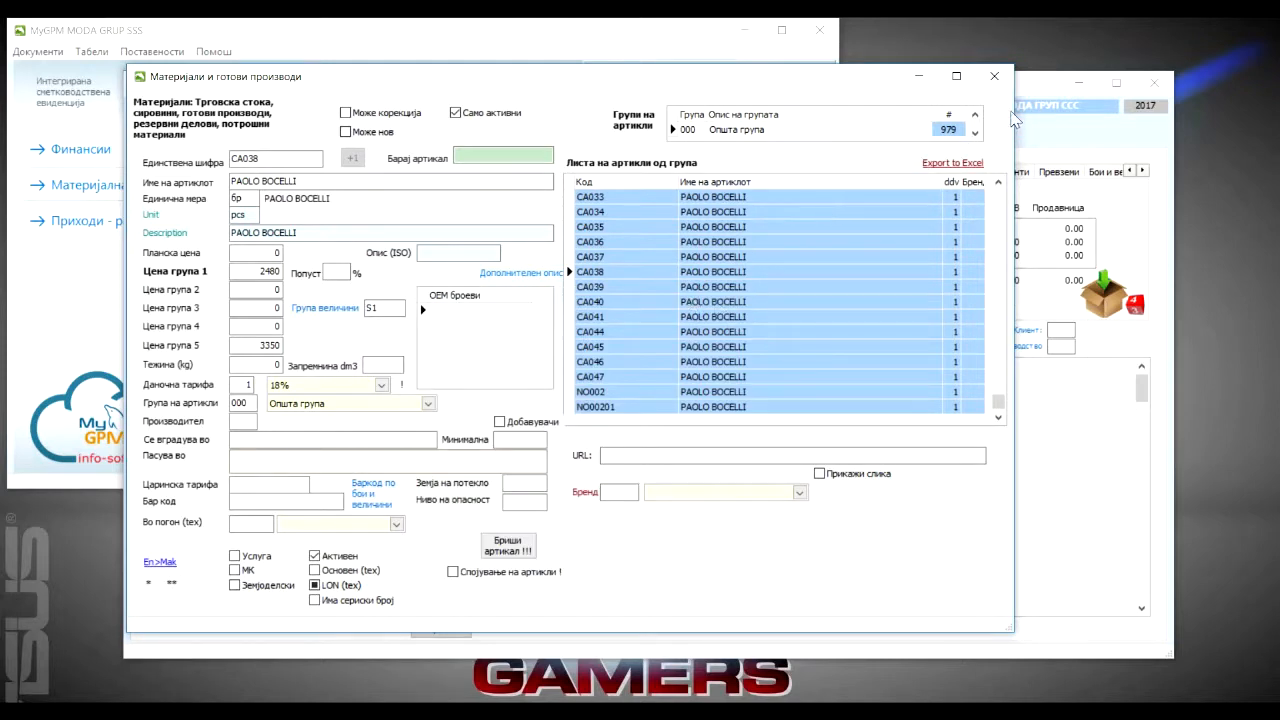
click(994, 77)
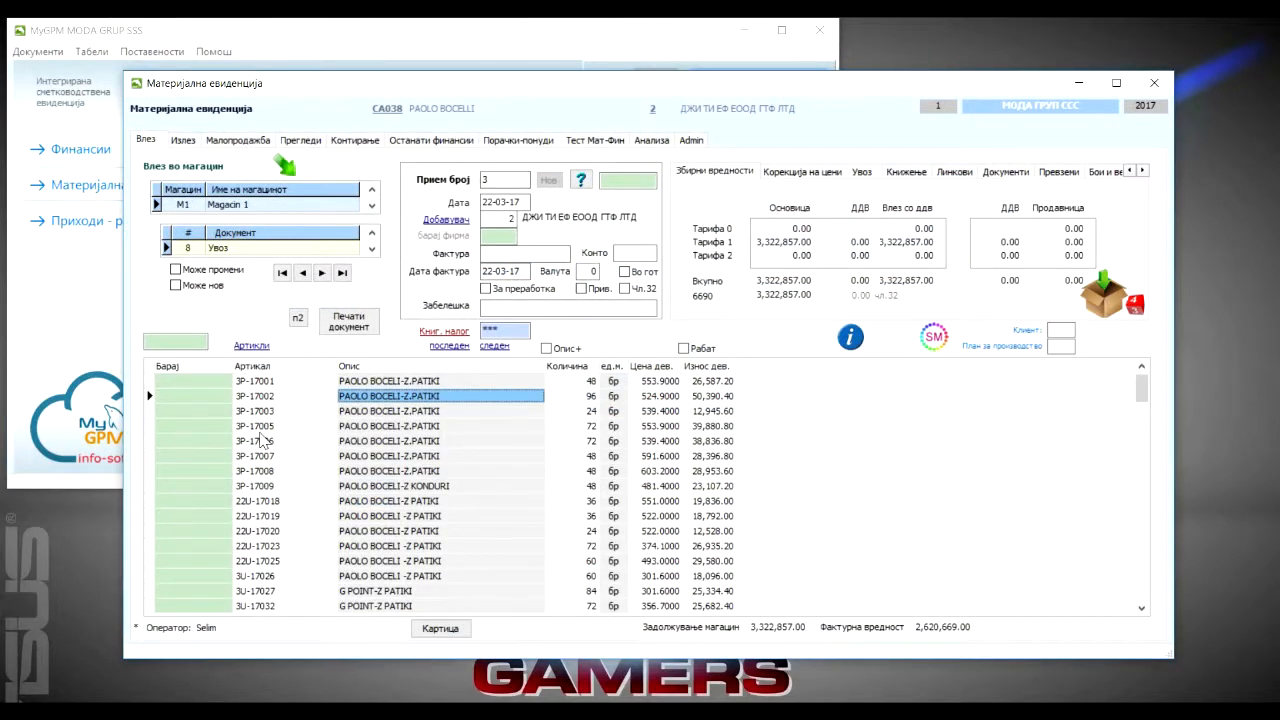
- Select article 3P-17002 in the warehouse entry document and show its breakdown by colours and sizes
click(258, 426)
click(262, 397)
click(261, 383)
click(260, 396)
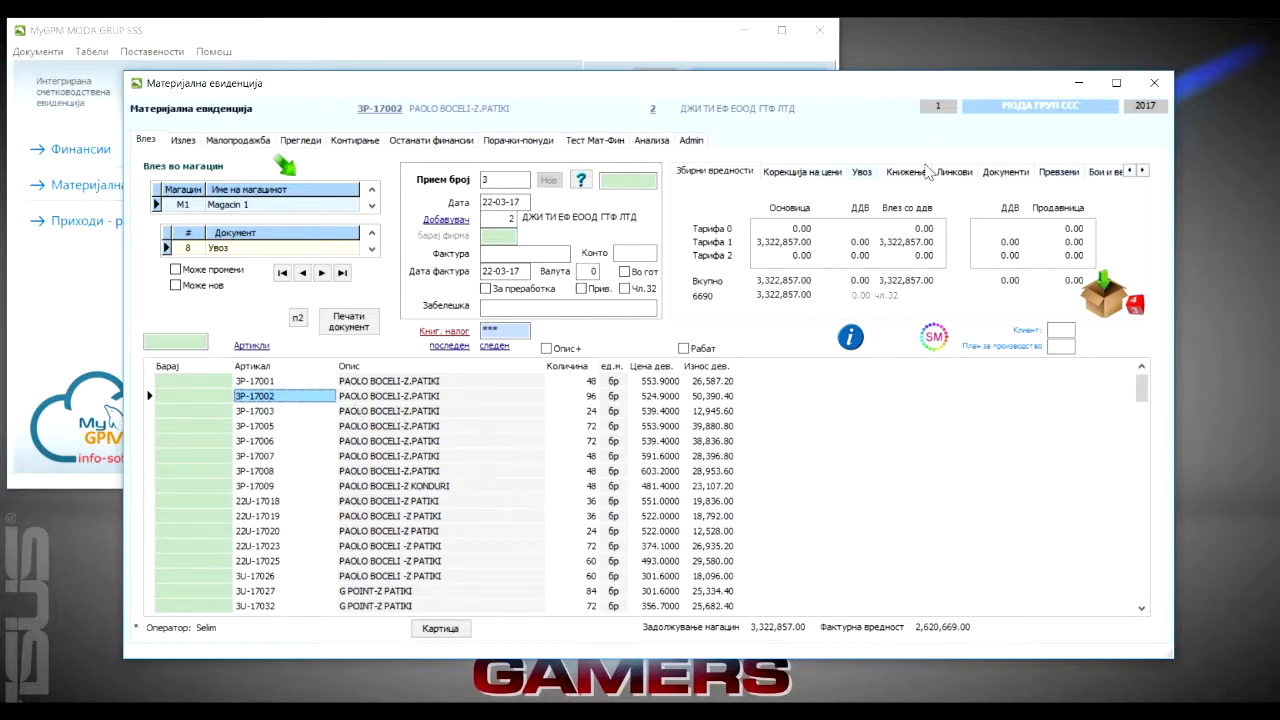
click(1100, 172)
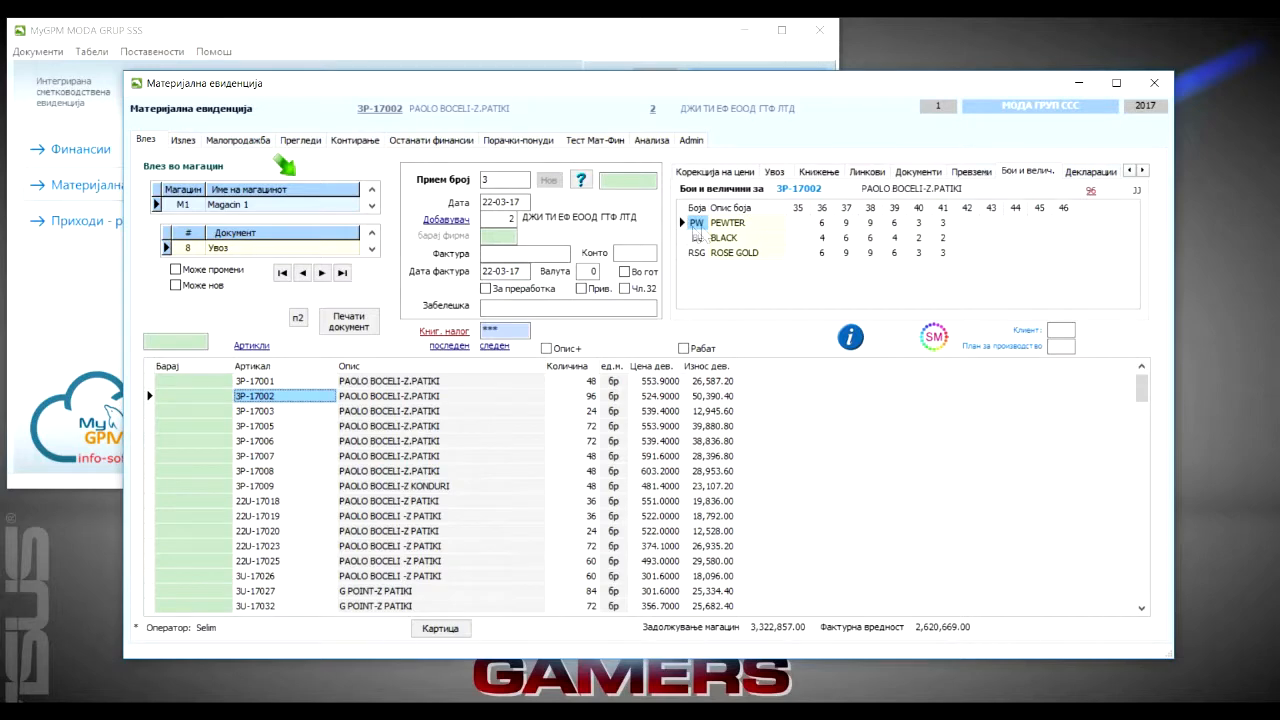
- Open the predefined list of article colours to view the colour codes, and close it
click(89, 53)
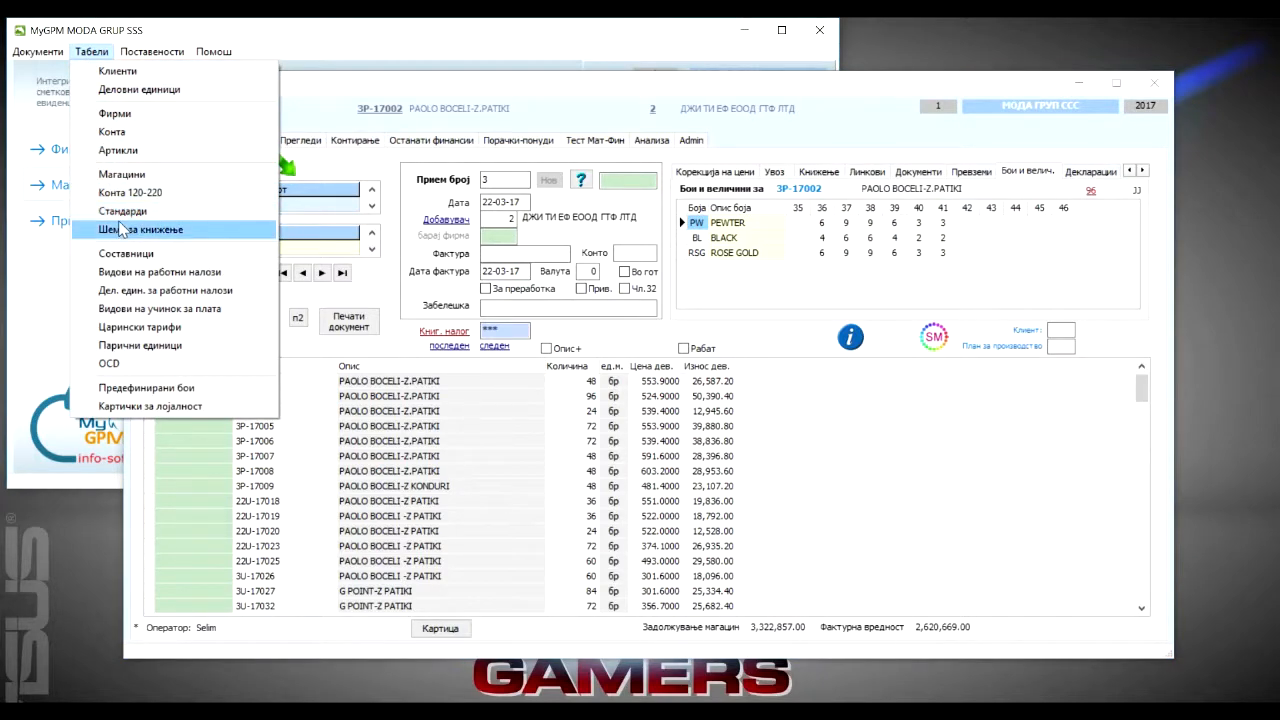
click(147, 388)
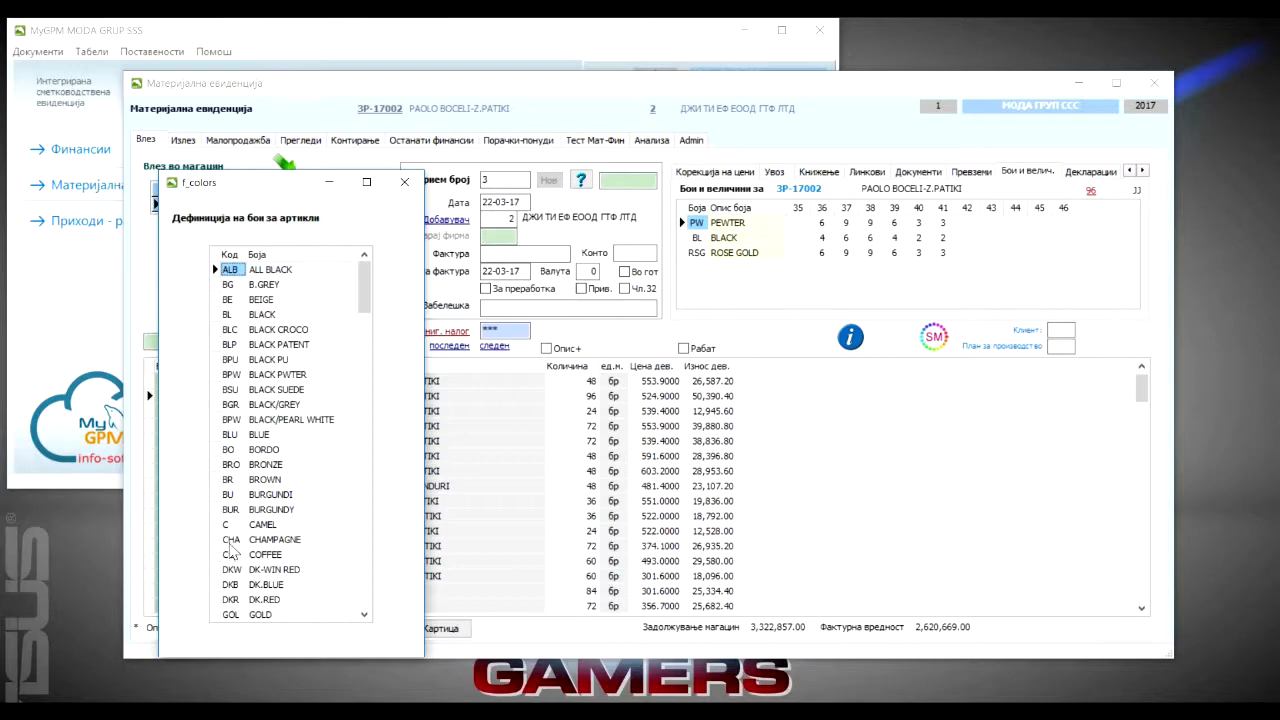
click(404, 183)
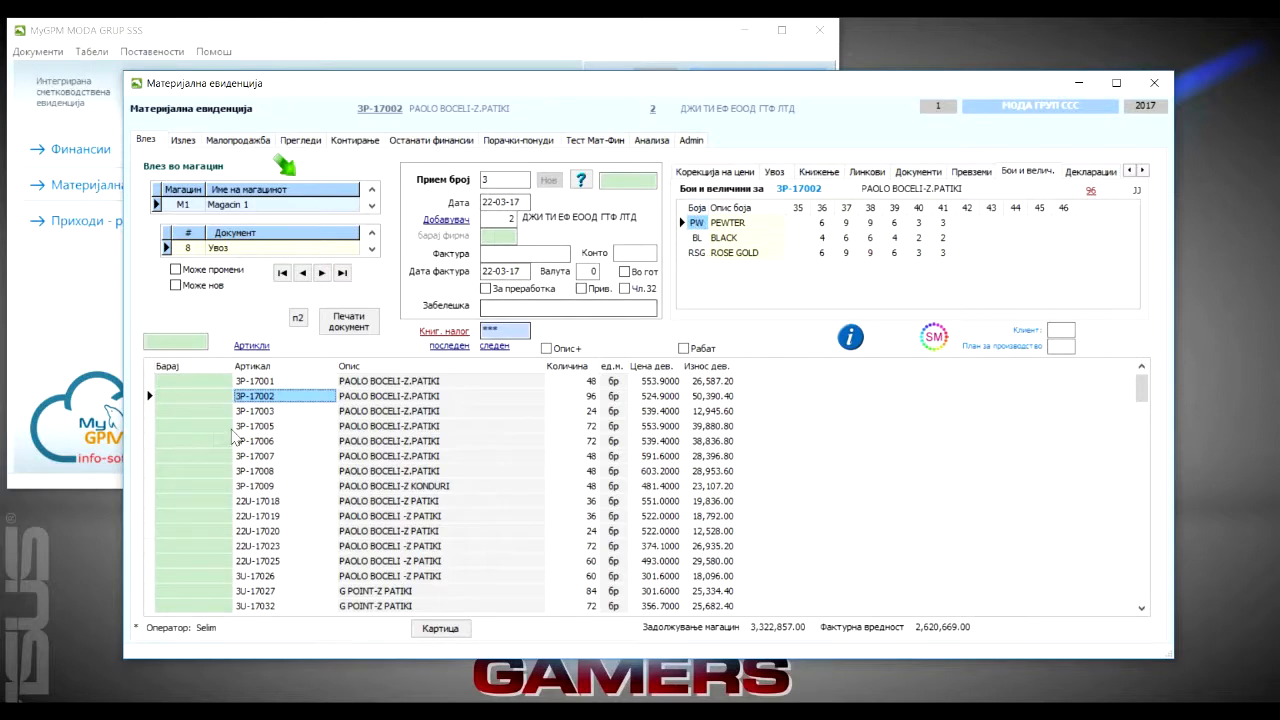
- Compare the colour and size quantities of entry articles such as 3P-17005, 22U-17019, 22U-17025 and 3P-17008
click(262, 426)
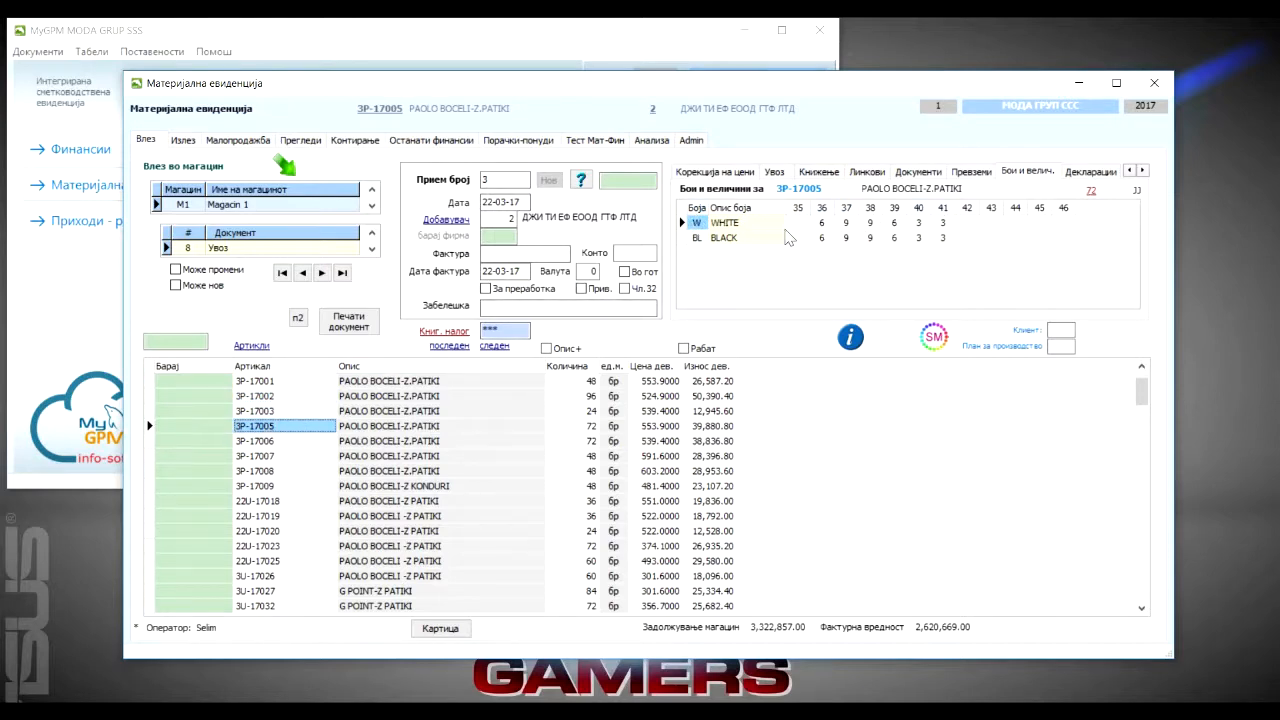
click(284, 518)
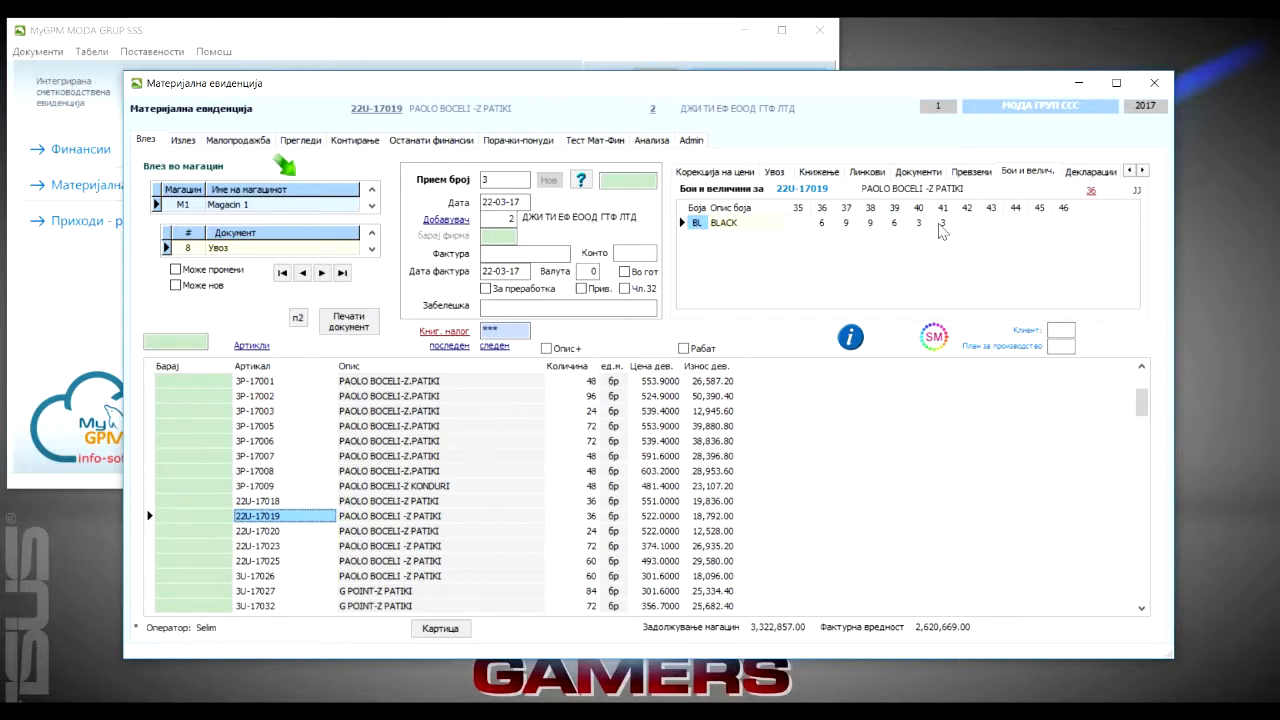
click(267, 533)
click(260, 561)
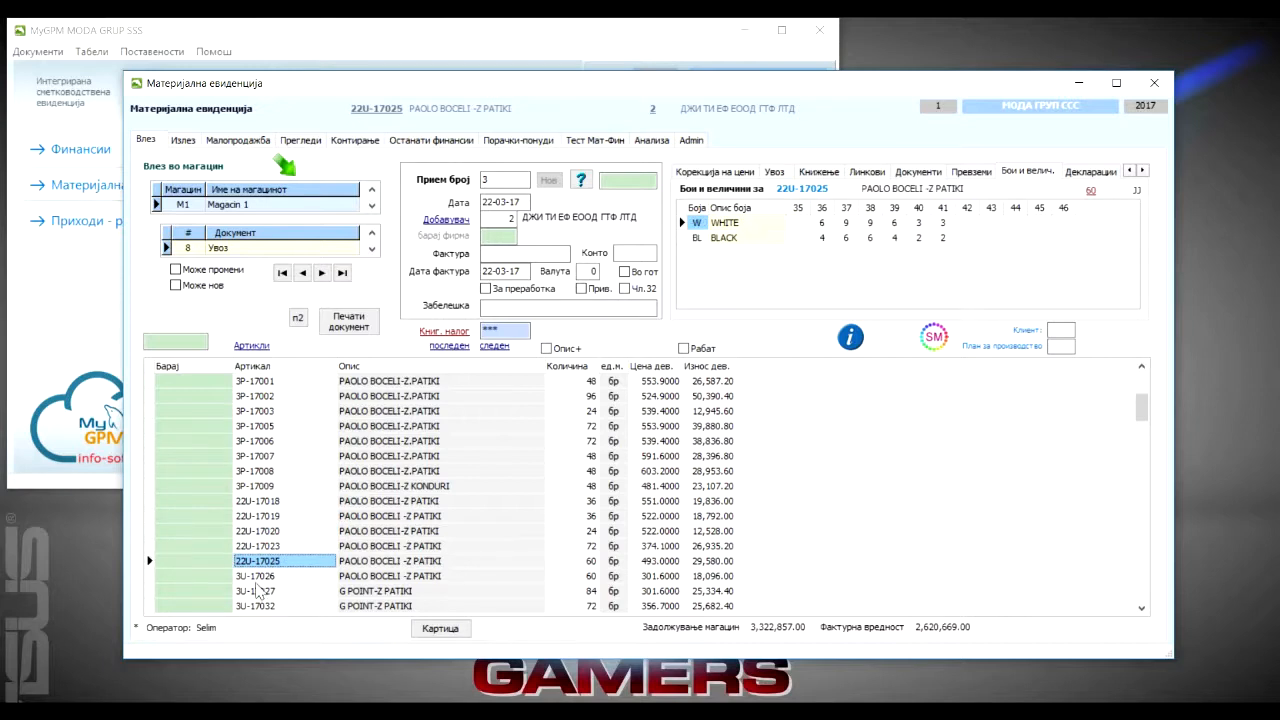
click(258, 590)
click(268, 501)
click(277, 441)
click(265, 471)
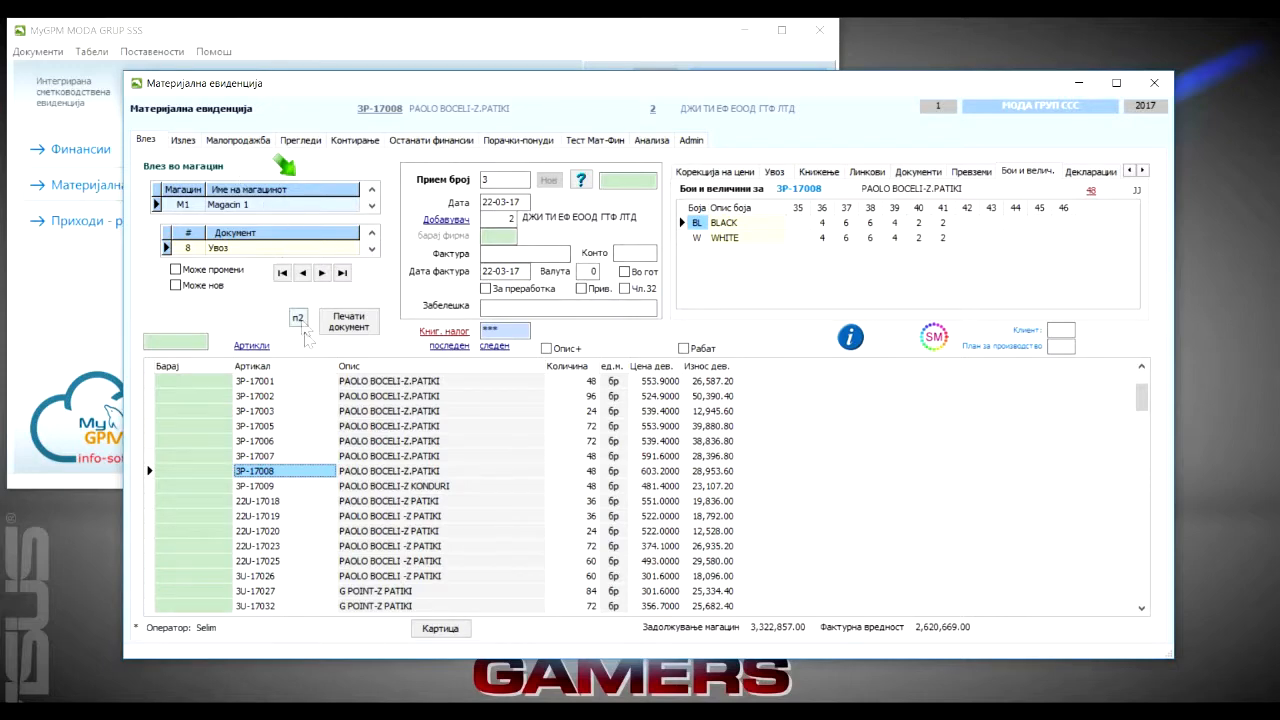
- Switch to the warehouse output records and select Magacin 1 with the document type Испратница купувач
click(183, 141)
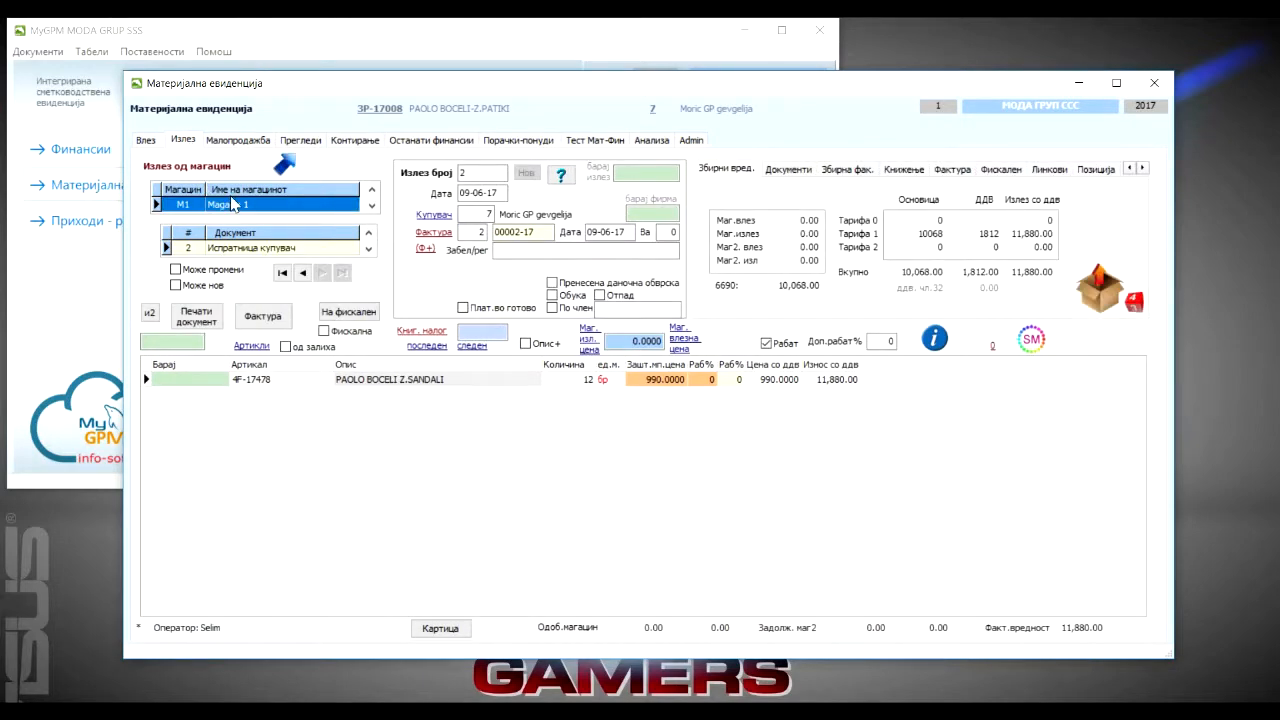
click(232, 204)
click(223, 193)
click(227, 233)
click(231, 248)
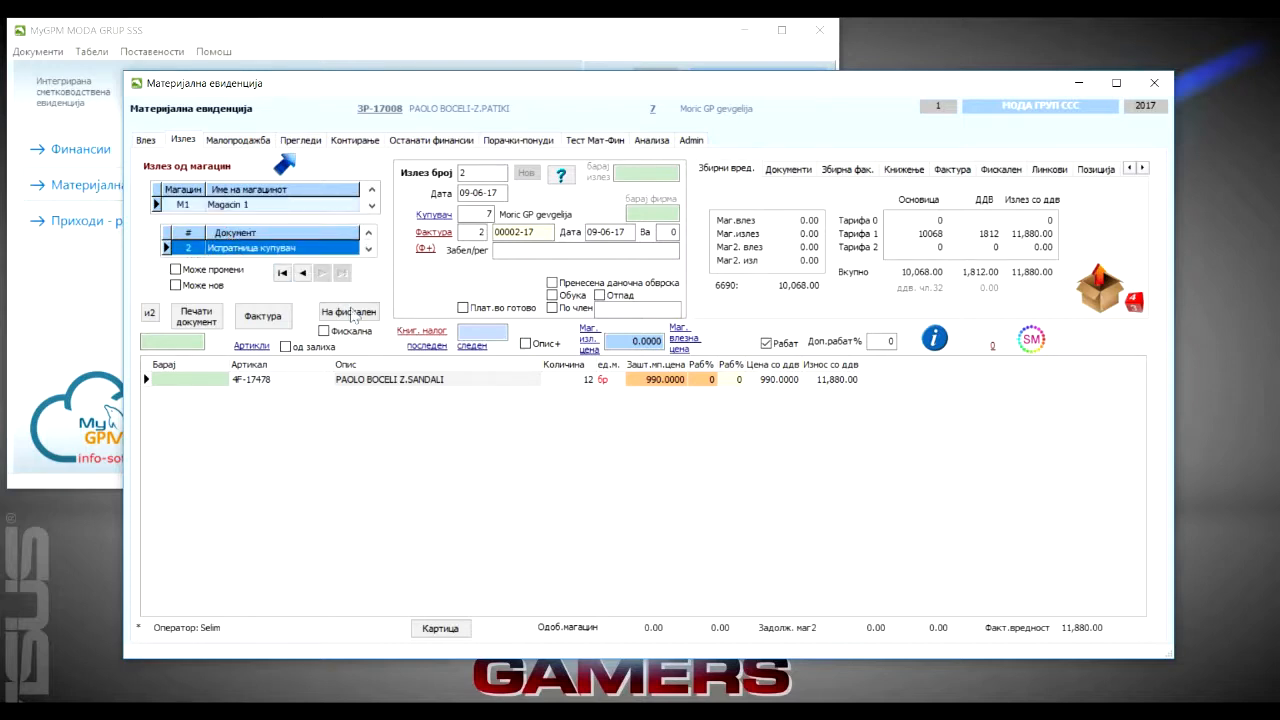
- Select article 4F-17478 in the output document and show its breakdown by colours and sizes
click(265, 384)
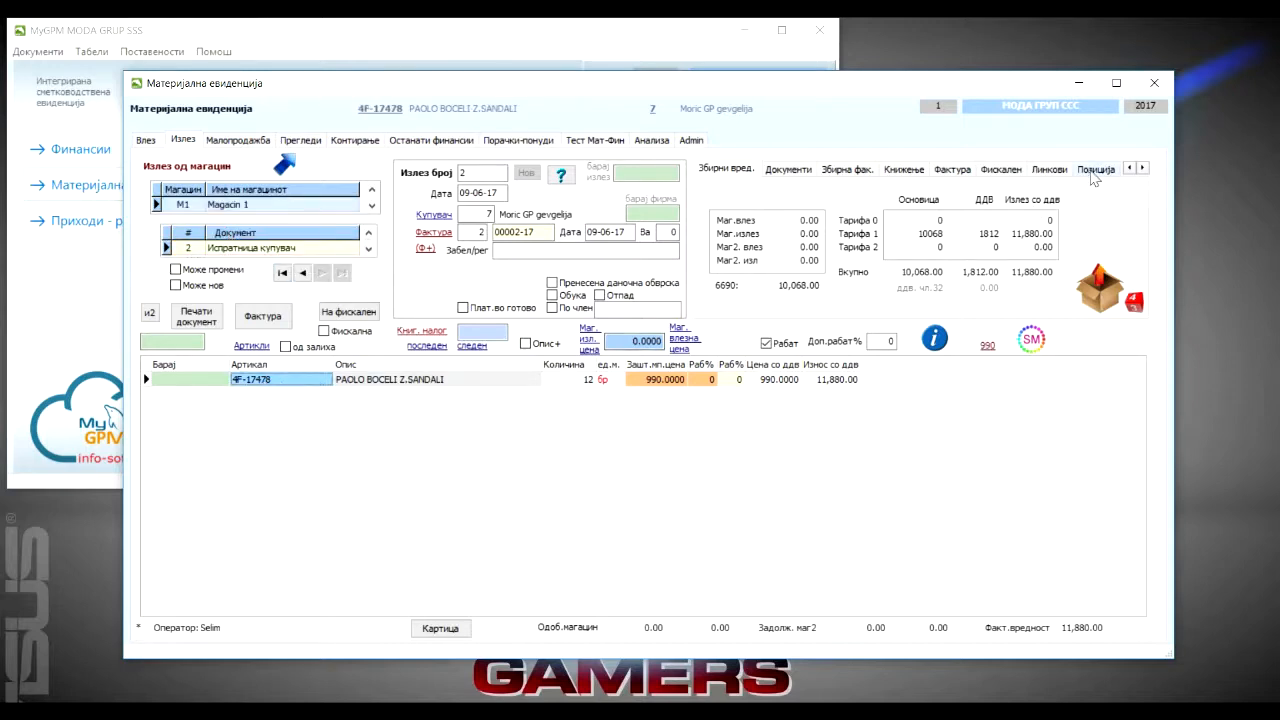
click(1141, 168)
click(1141, 168)
click(1141, 168)
click(1084, 172)
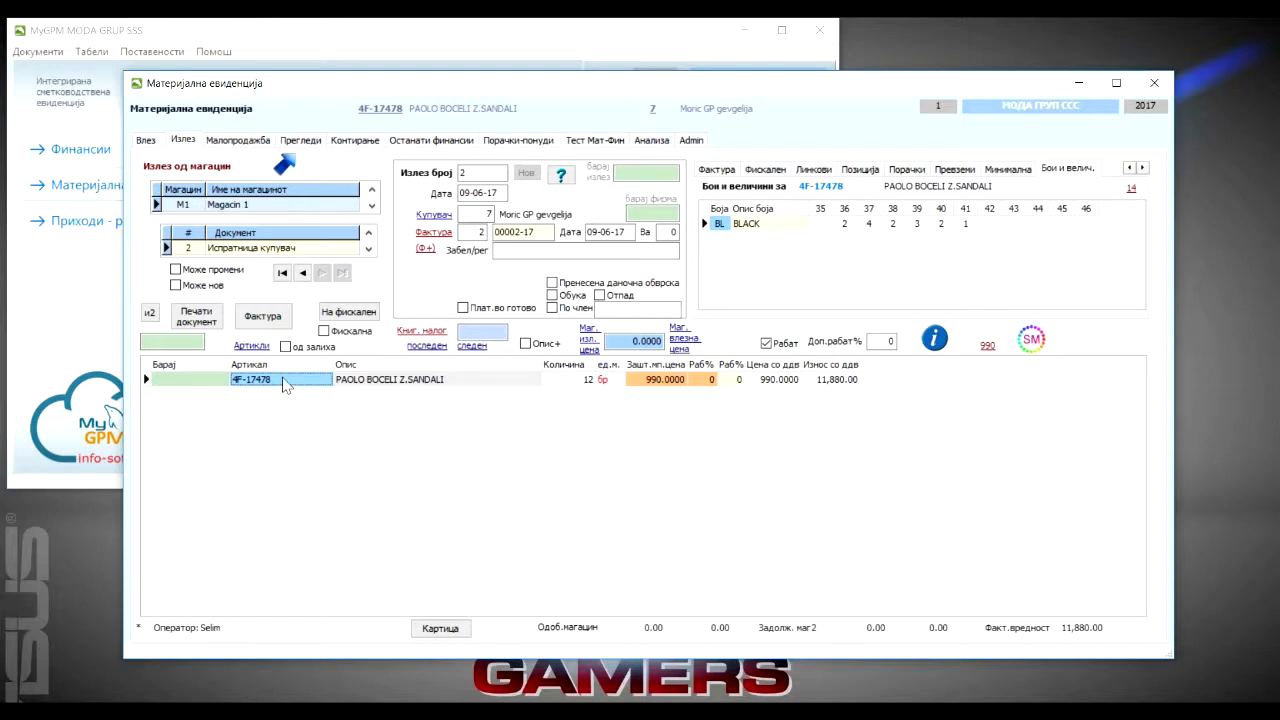
- Compare the print previews of the delivery note with the size breakdown and in the standard layout, closing each preview
click(151, 315)
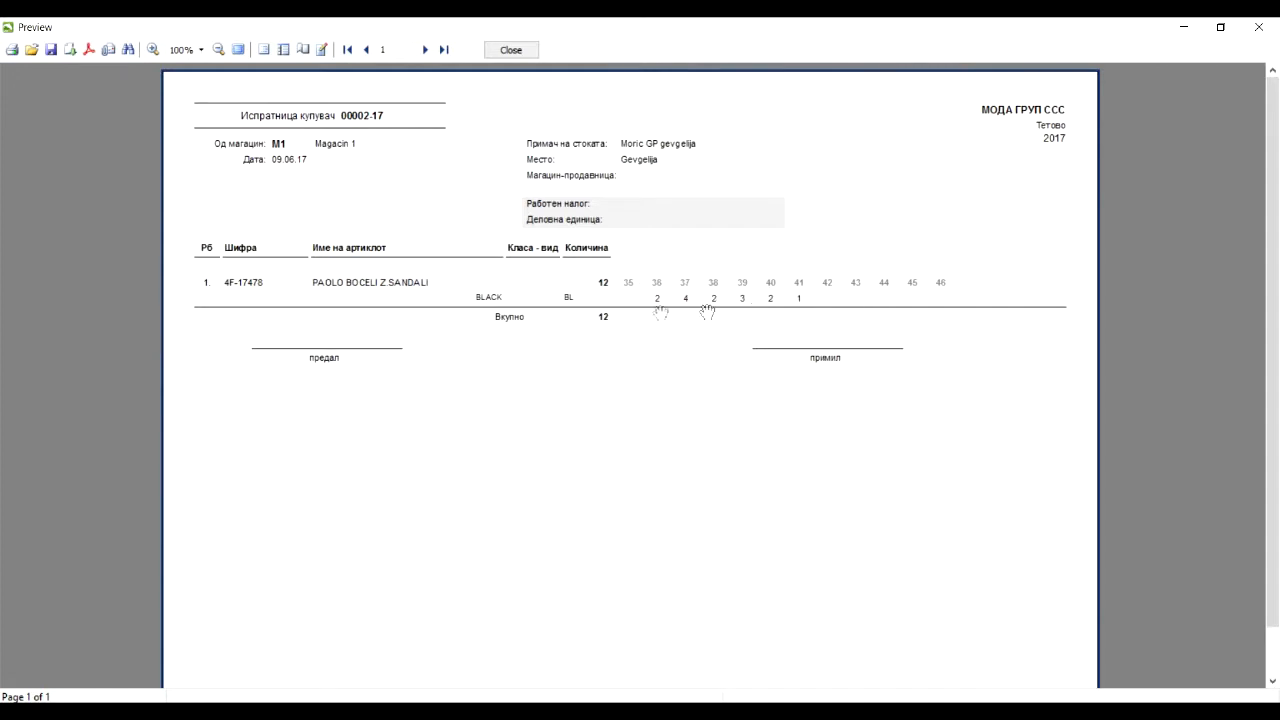
click(505, 57)
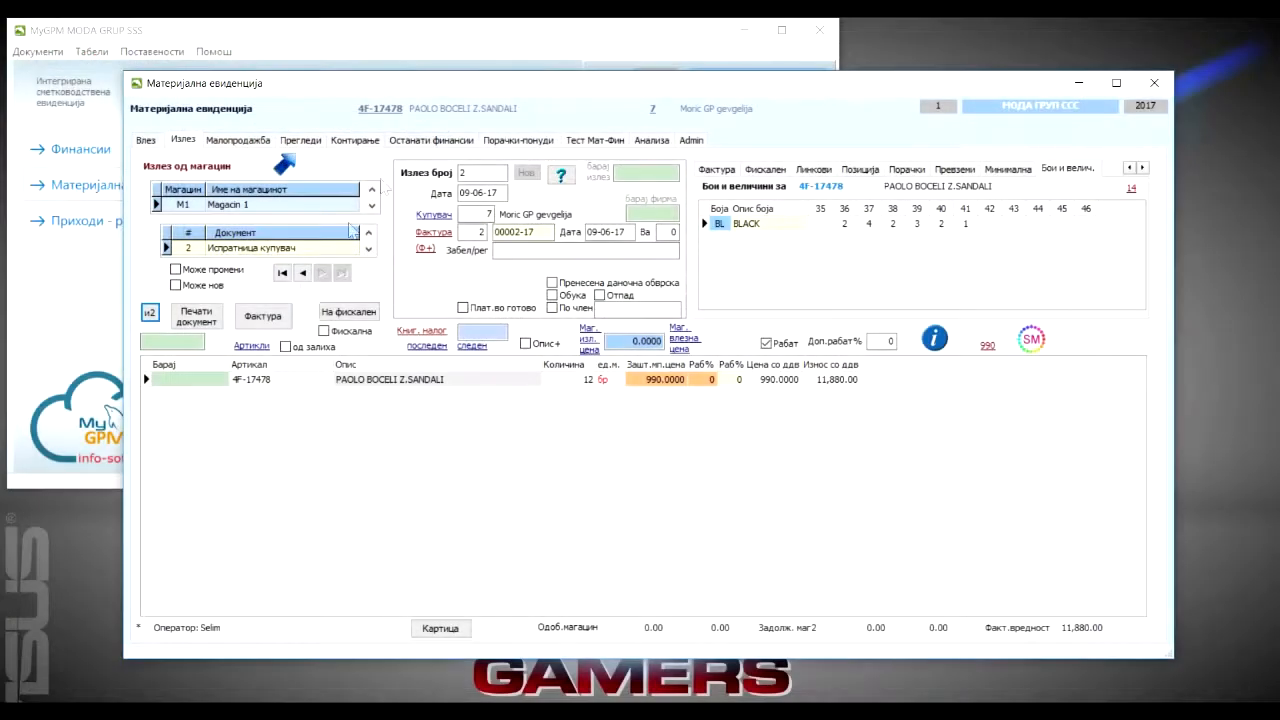
click(209, 316)
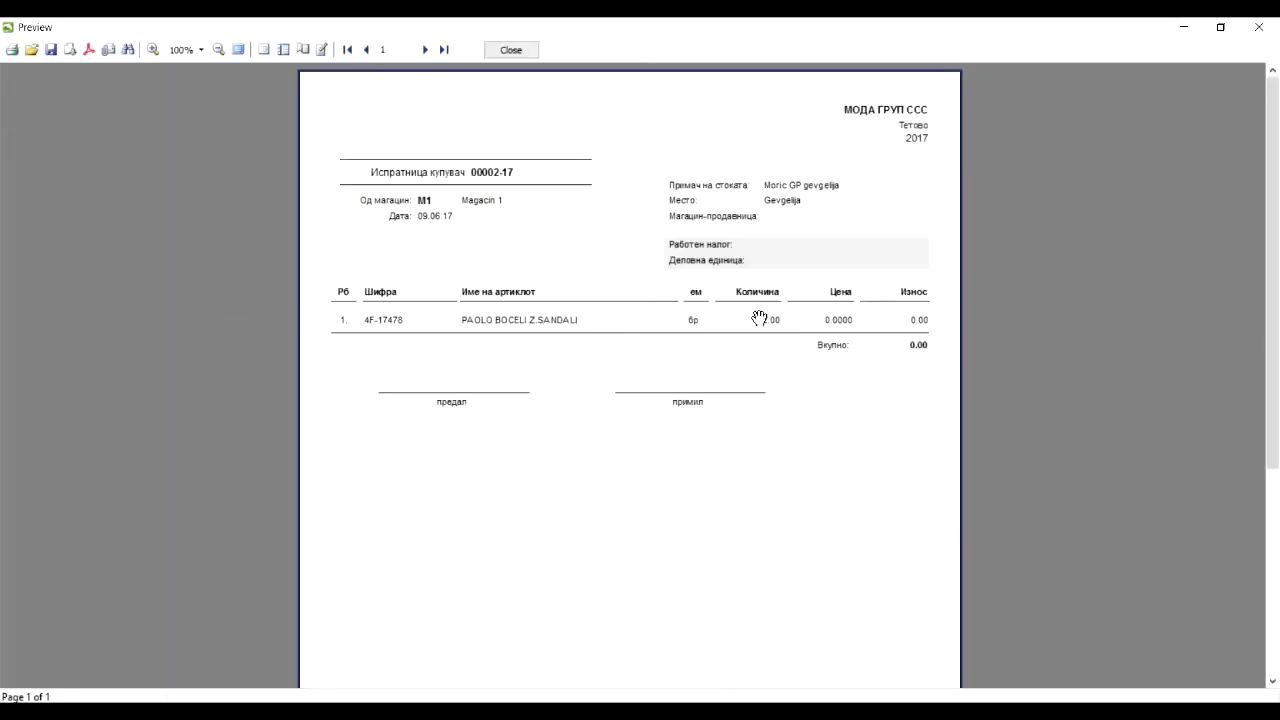
click(518, 58)
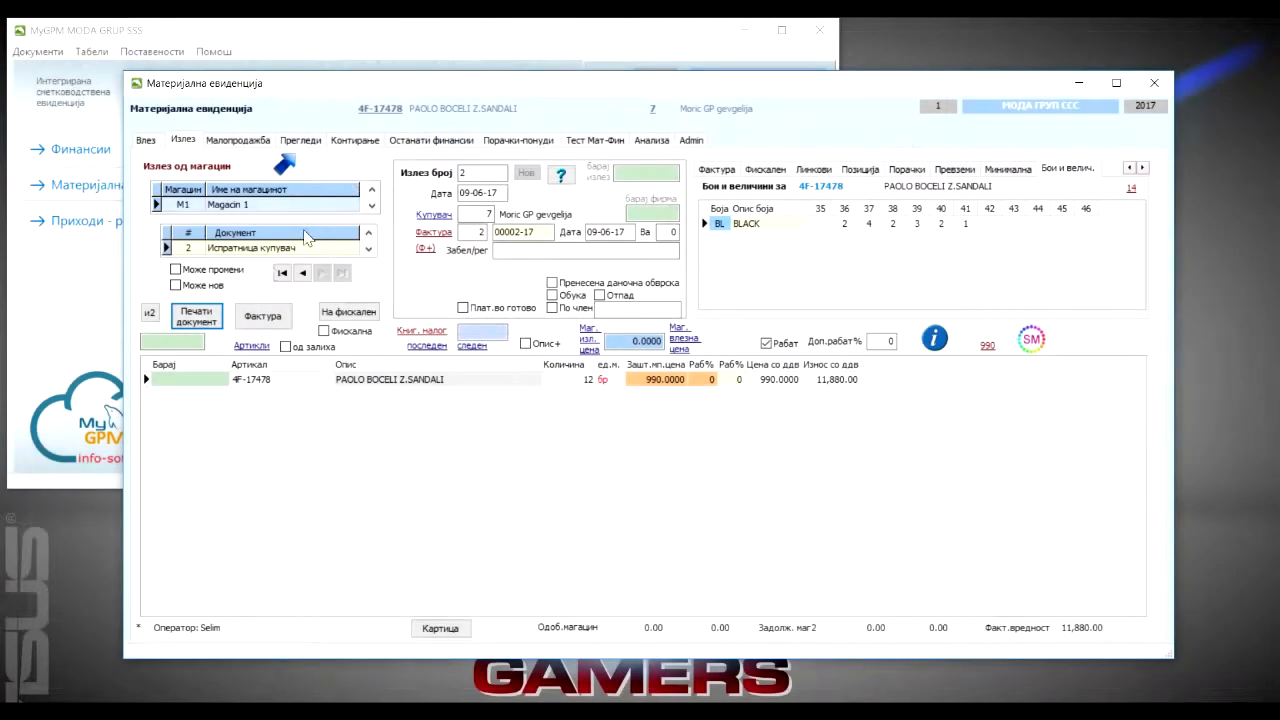
click(147, 310)
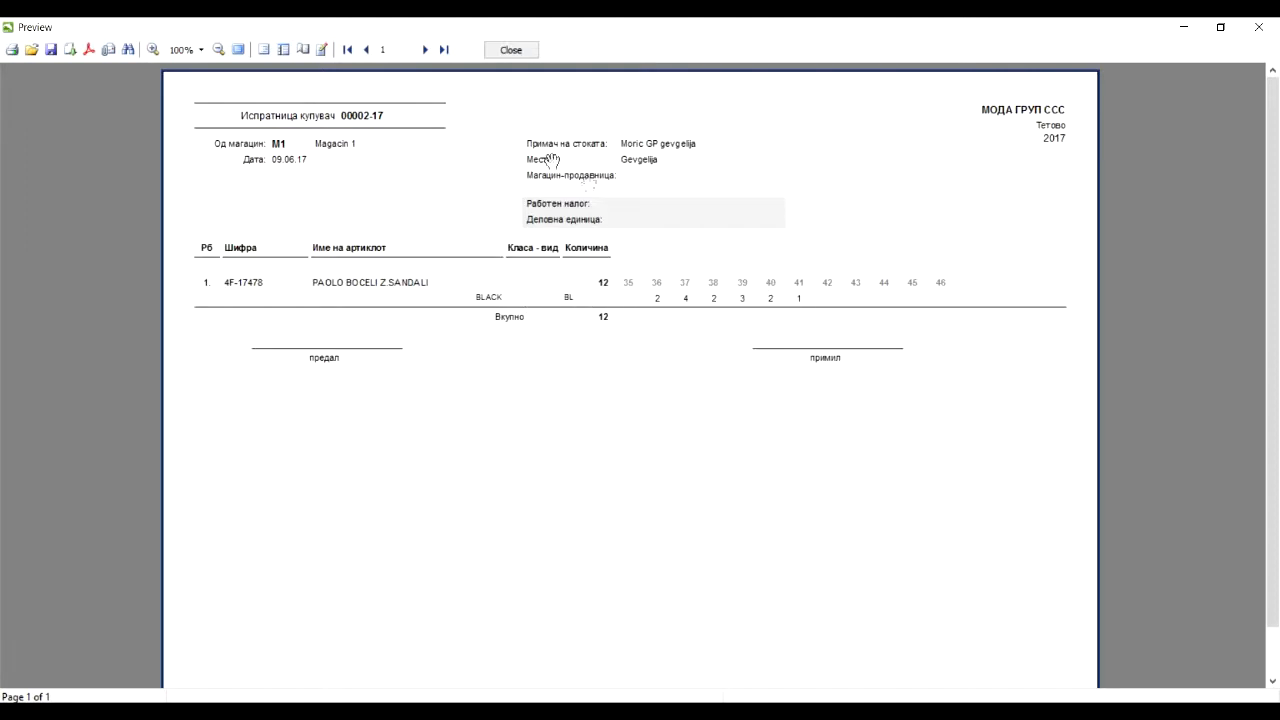
click(512, 50)
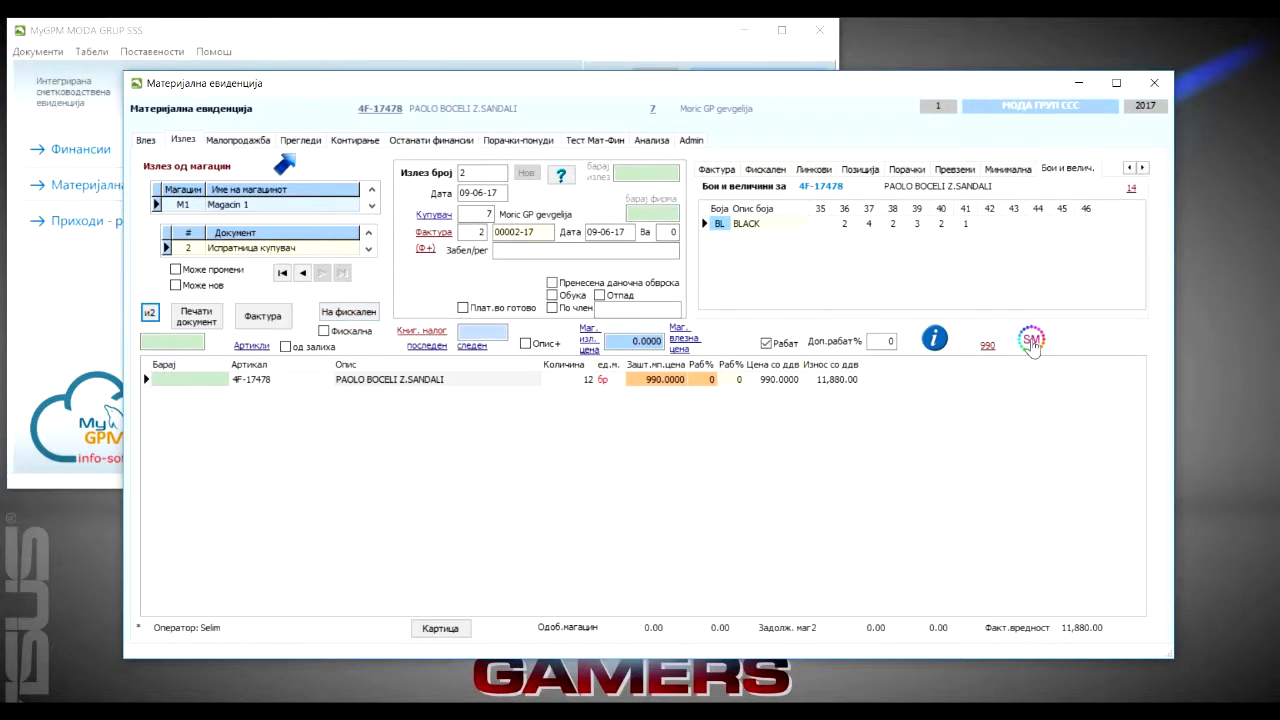
- Show the stock of article 4F-17478 by colour and size across all warehouses and shops
click(586, 382)
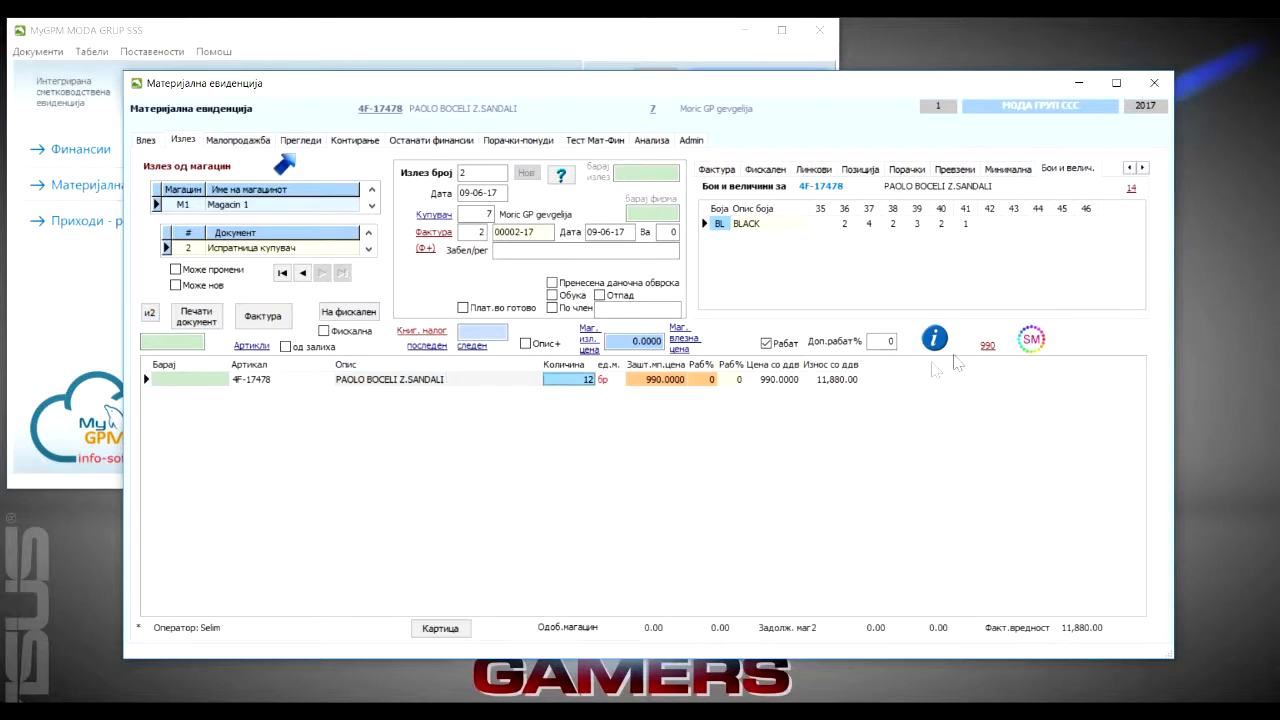
click(1028, 342)
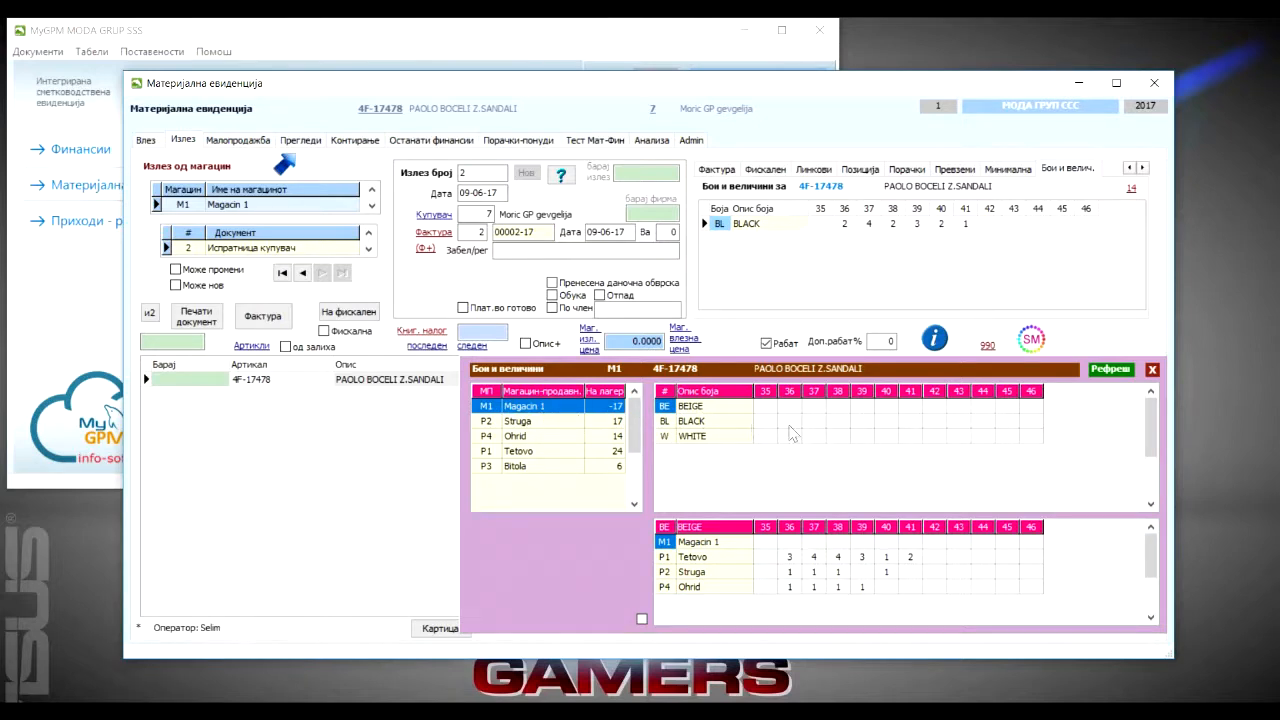
- Compare the colour and size stock of article 4F-17478 in Struga, Ohrid, Tetovo and Bitola, closing the overview when done
click(538, 423)
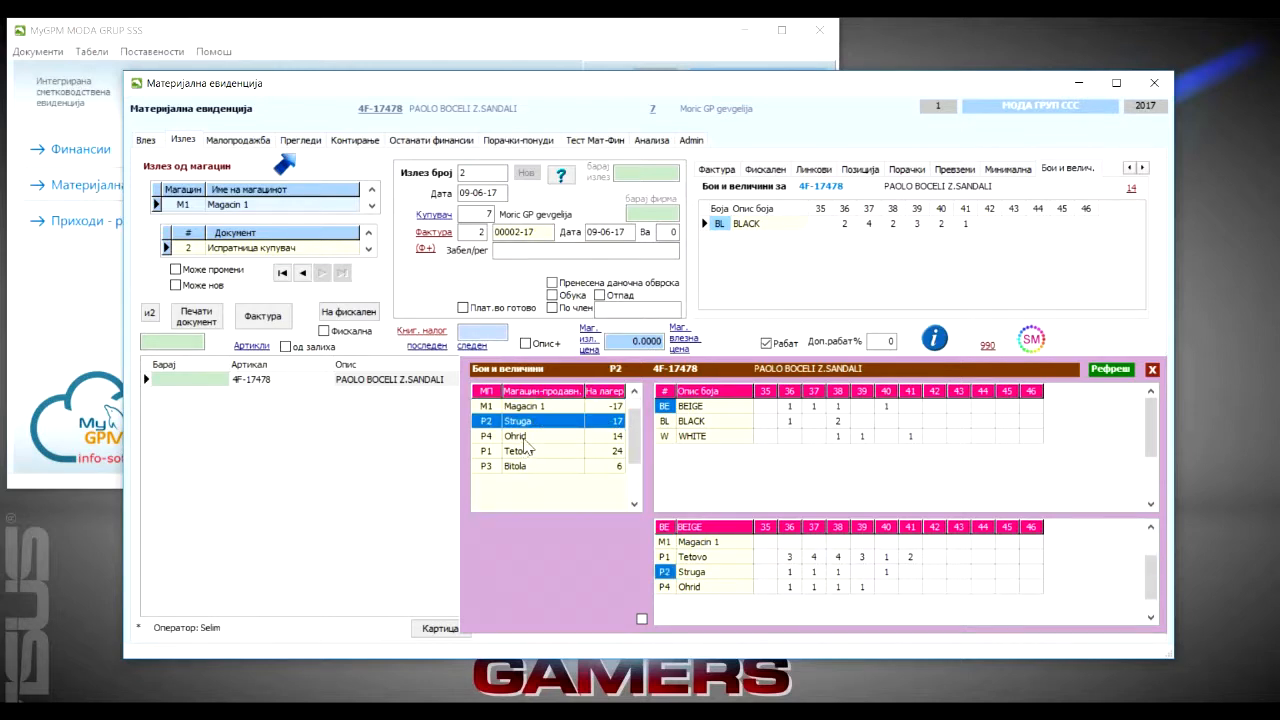
click(524, 438)
click(525, 453)
click(527, 466)
click(531, 426)
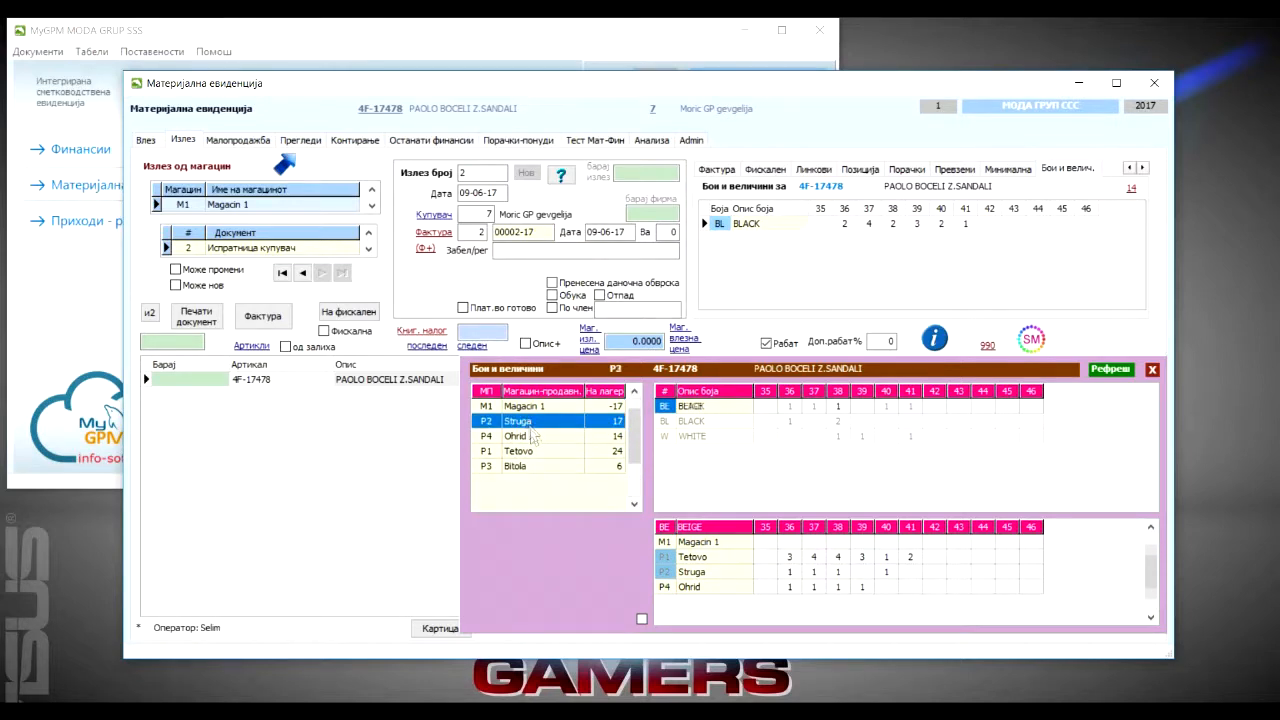
click(533, 437)
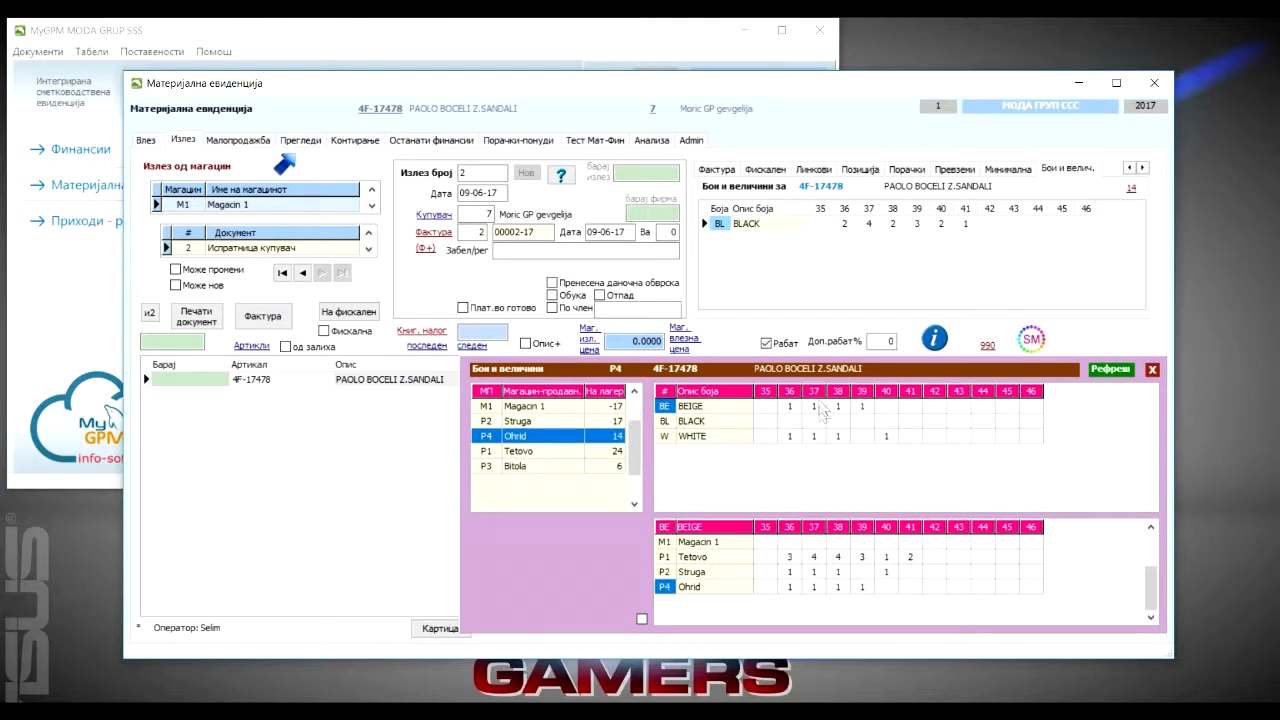
click(530, 422)
click(535, 437)
click(536, 452)
click(538, 466)
click(600, 421)
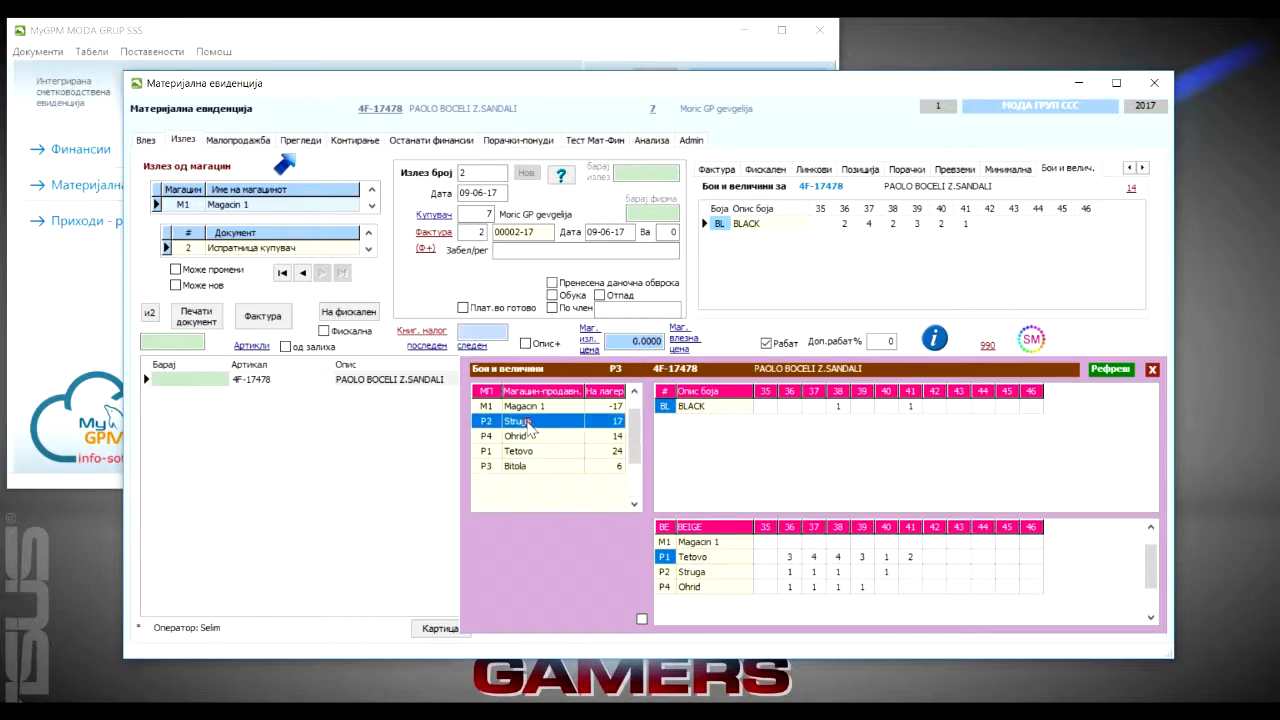
click(1152, 369)
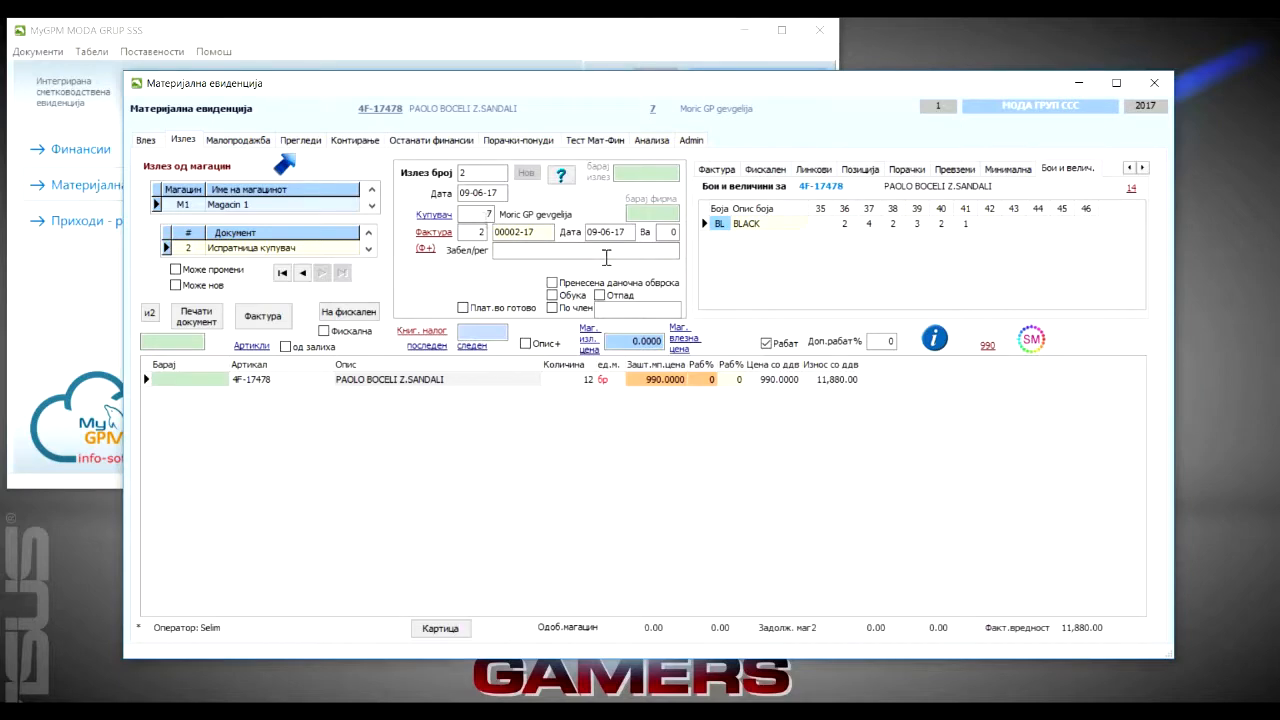
- In the retail sales section, find article 3W-17346 by searching for "sand" and check its stock by colour and size
click(258, 145)
click(425, 277)
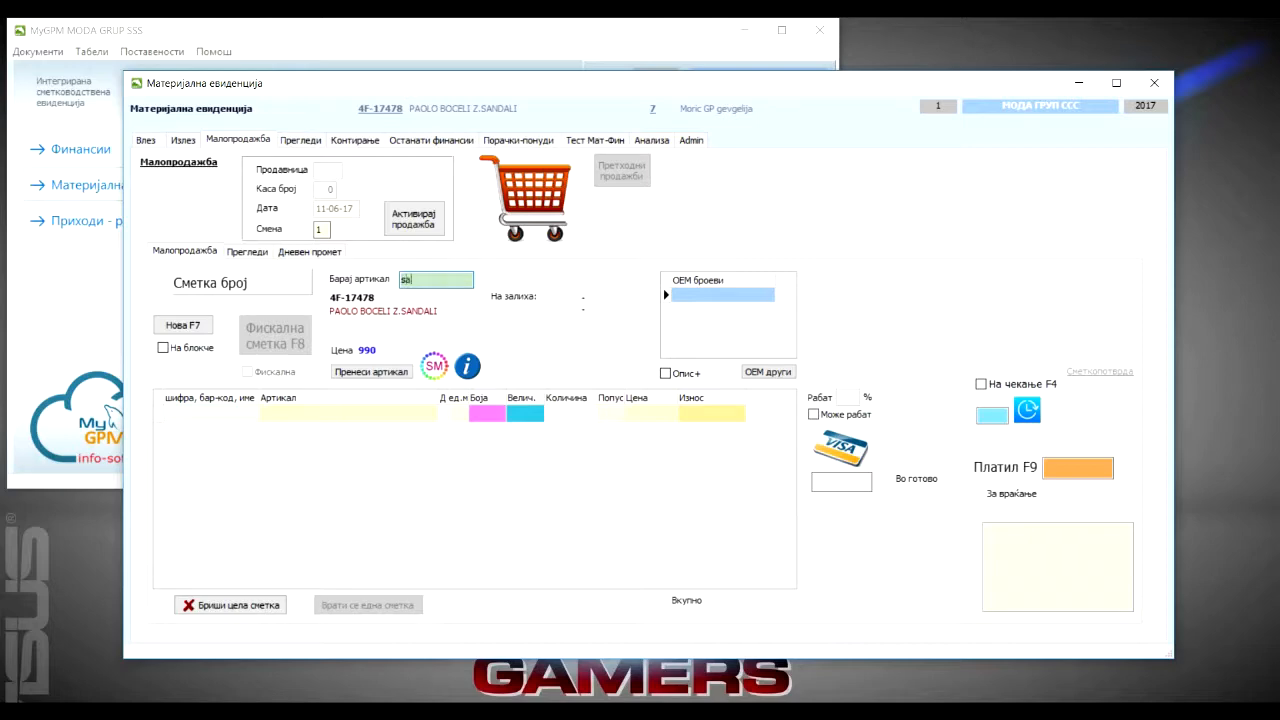
text(san)
key(Return)
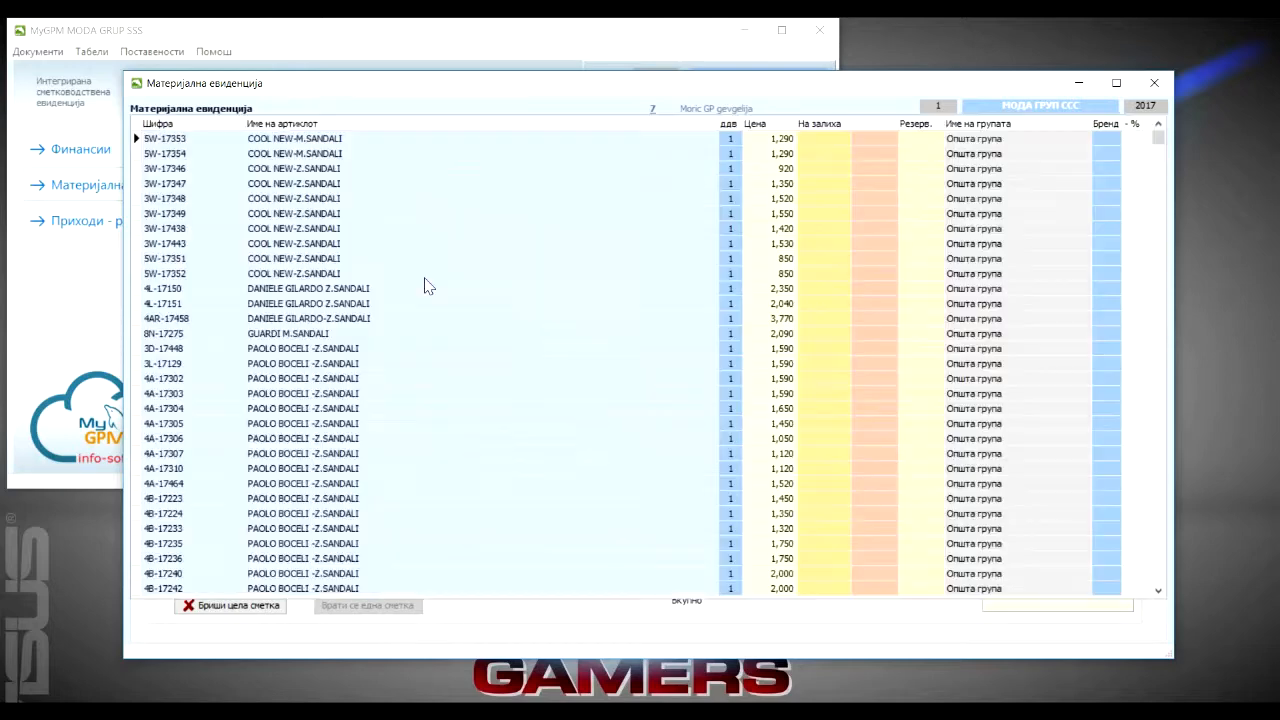
double_click(349, 170)
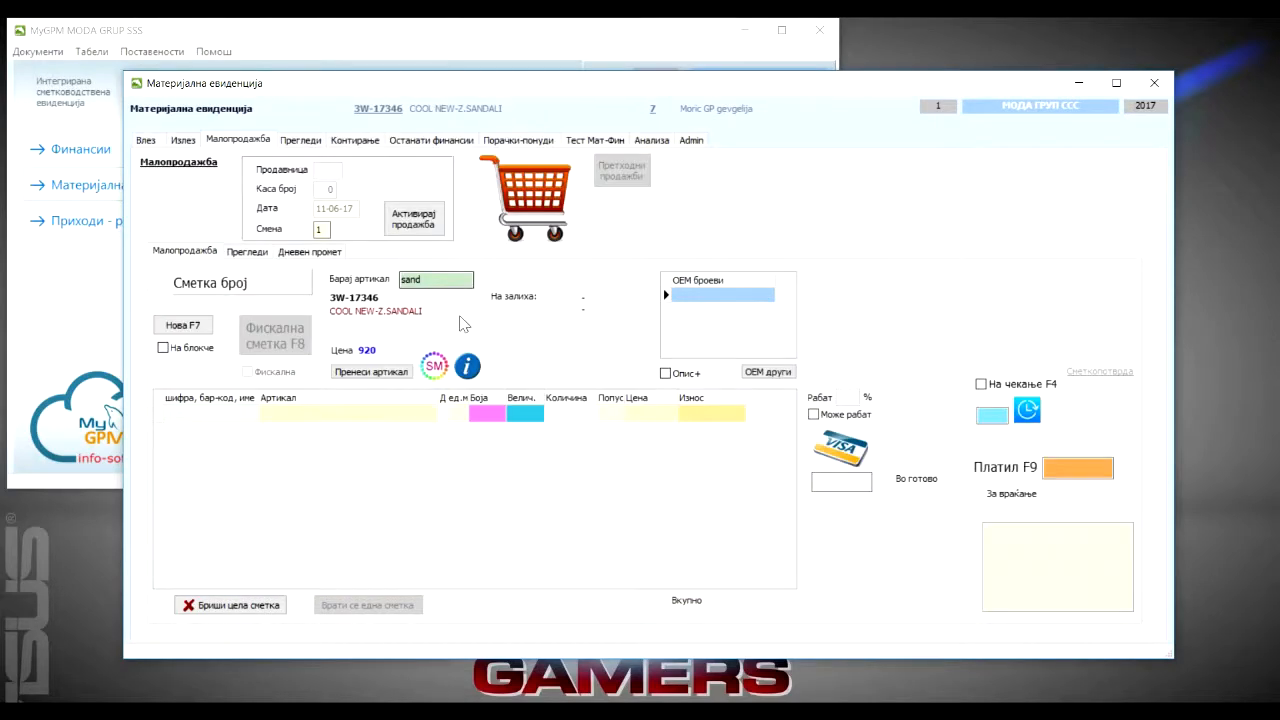
click(433, 365)
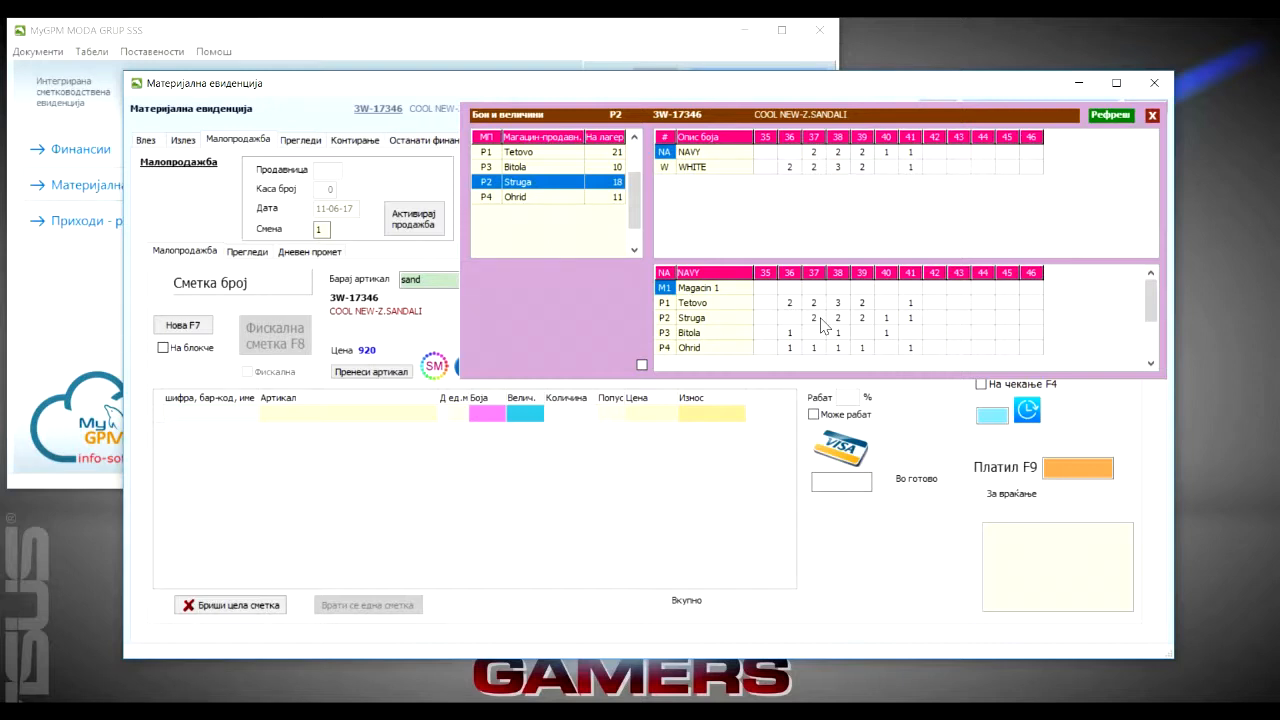
click(1152, 116)
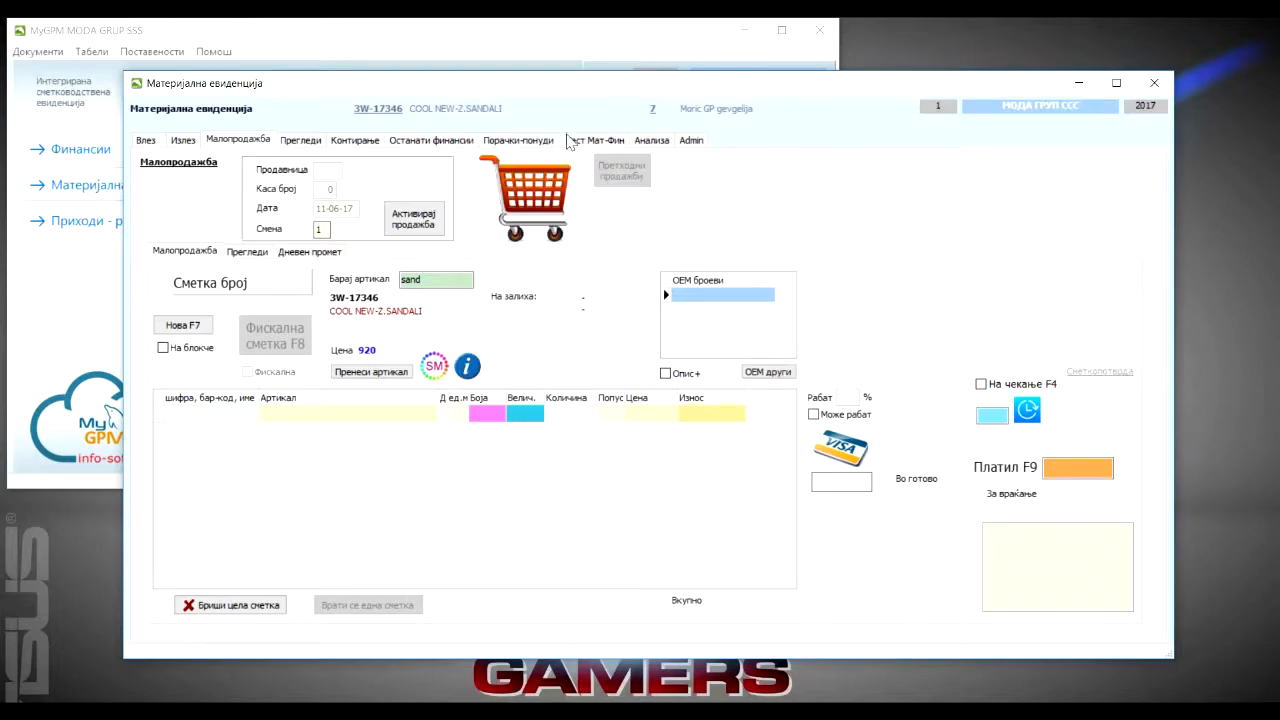
- Go to the warehouse stock overviews and expand the Бои и Величини report options
click(305, 144)
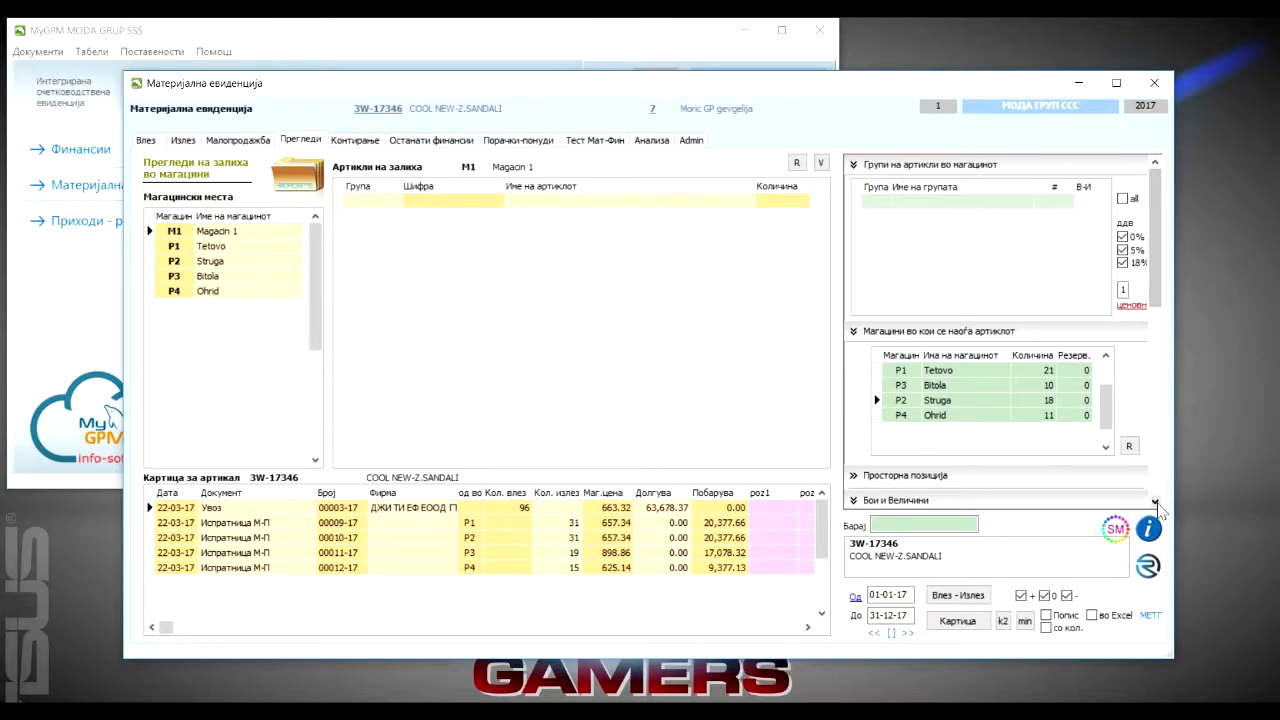
scroll(1150, 474, down, 3)
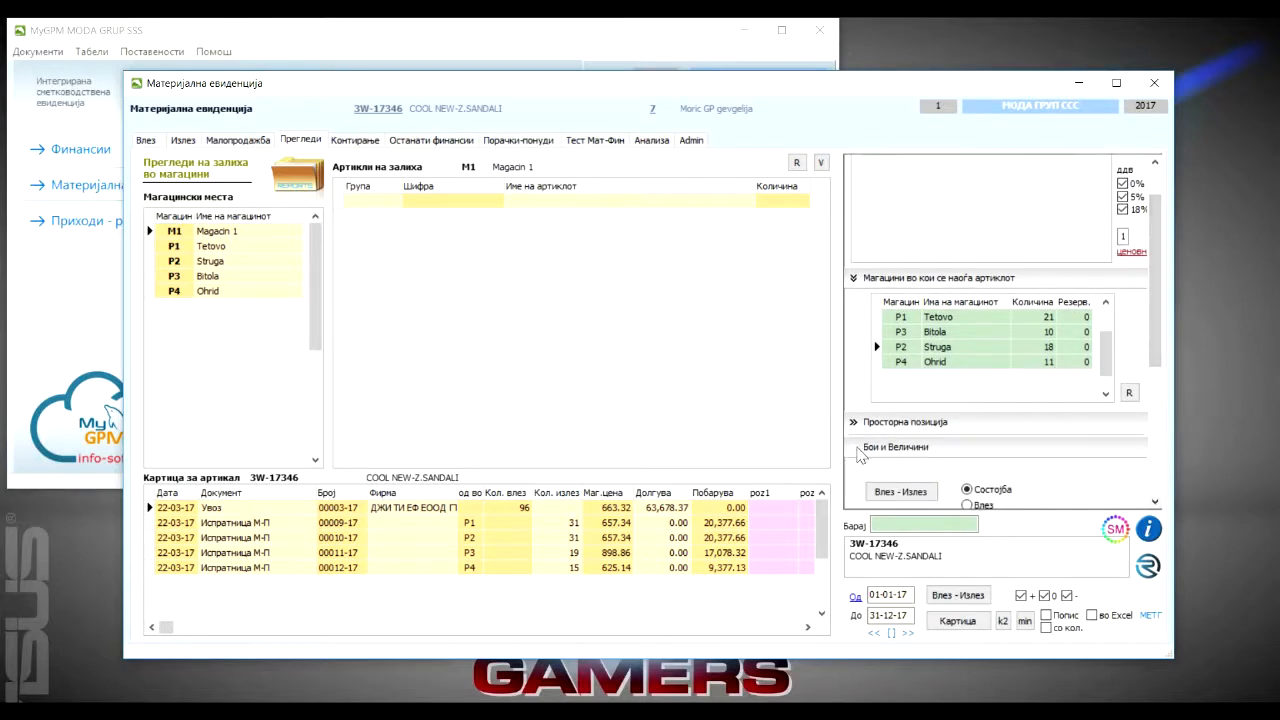
click(852, 447)
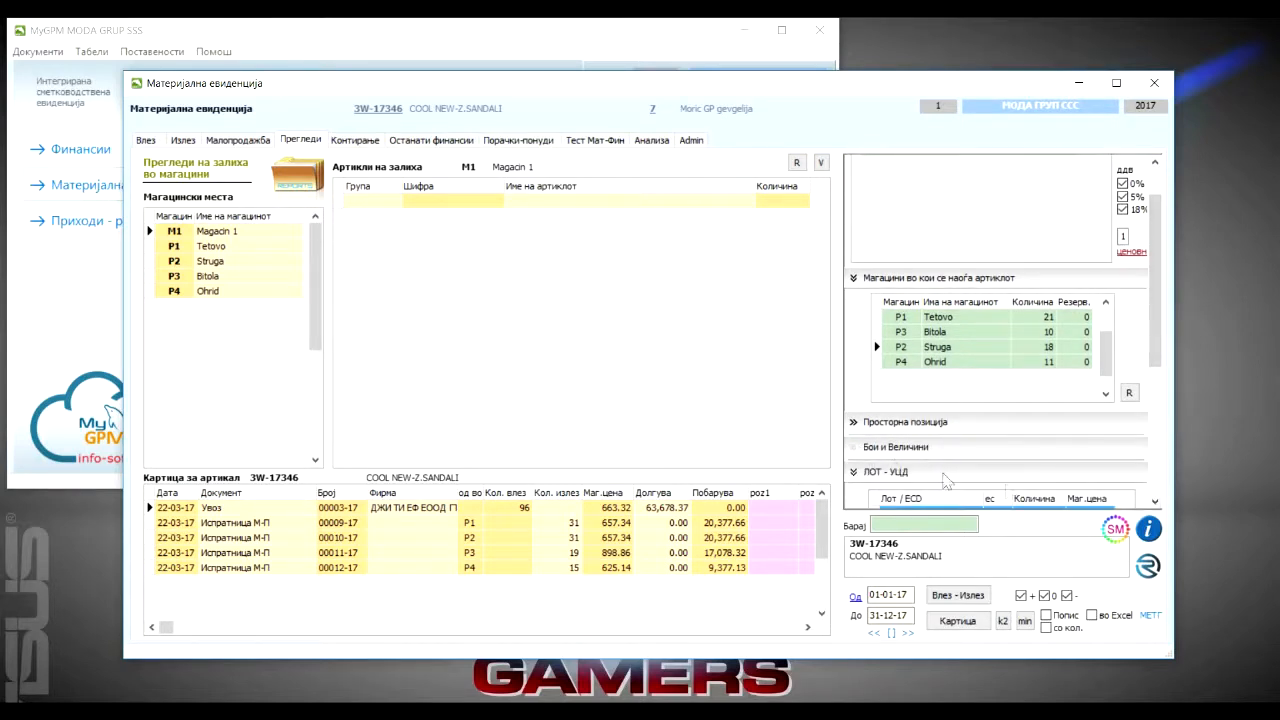
click(1155, 503)
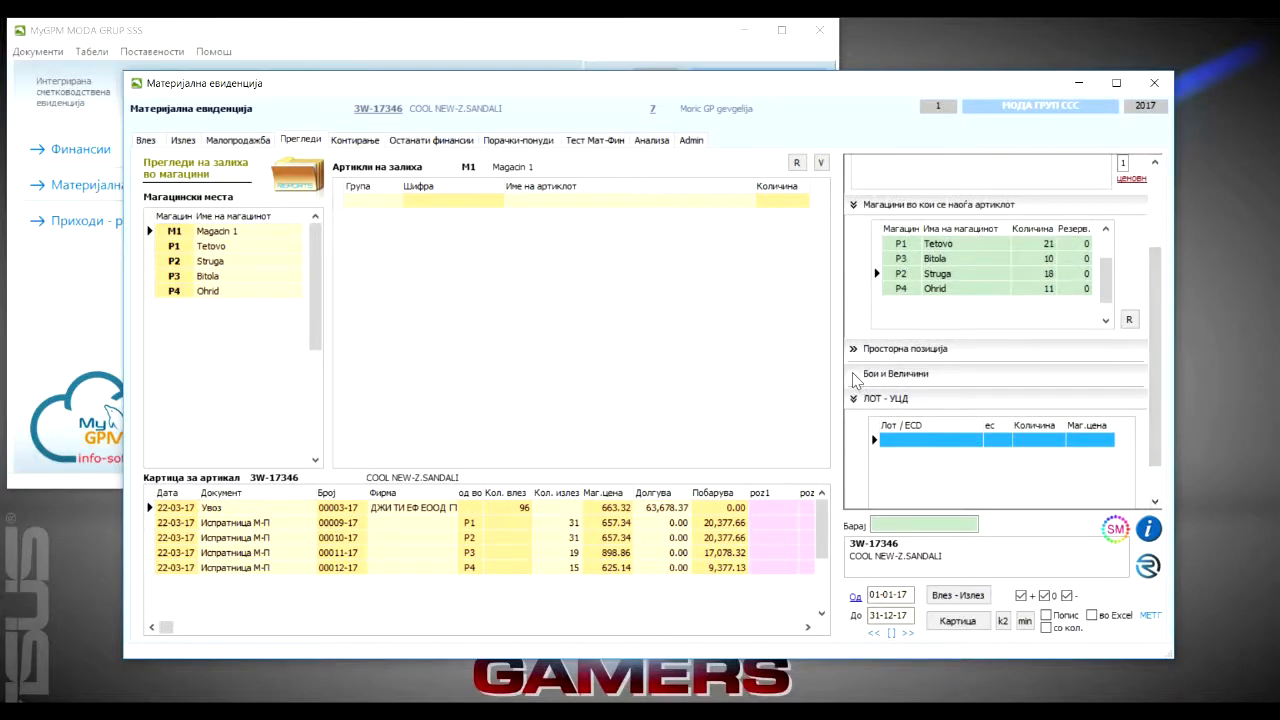
click(860, 386)
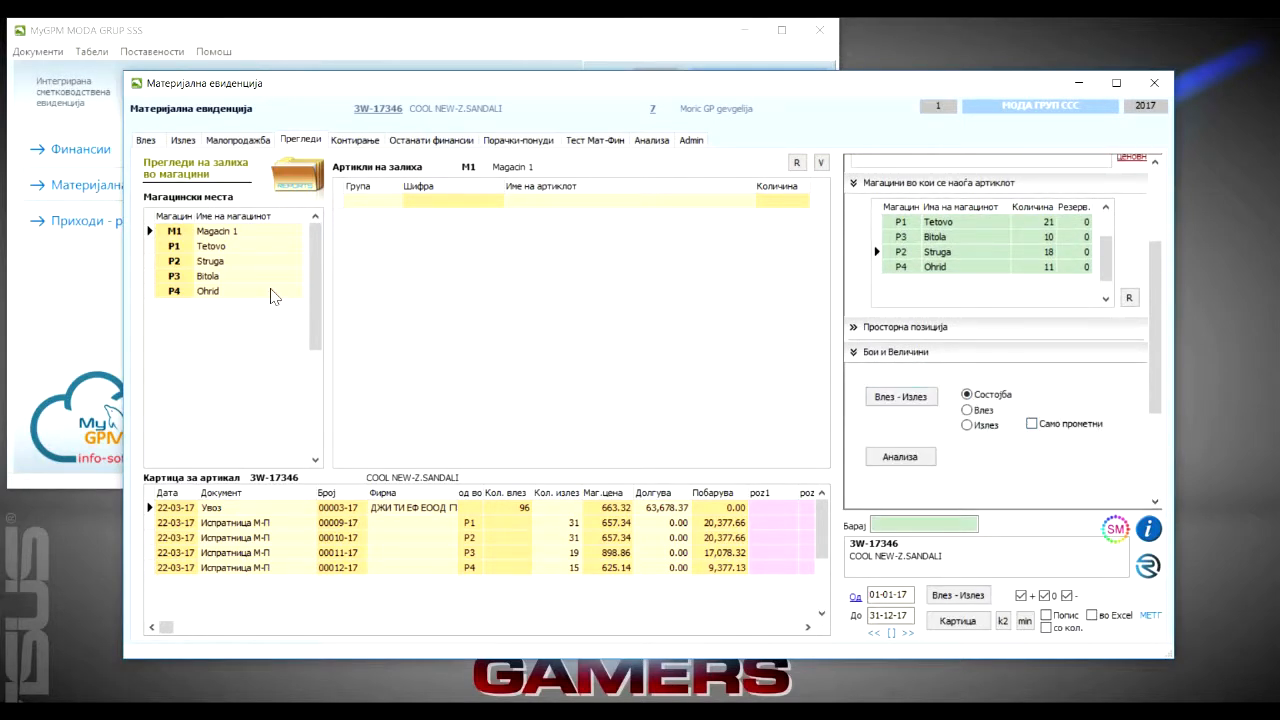
- Preview the Влез - Излез colour and size report for shop P1 Tetovo with the Состојба option, closing it after review
click(196, 248)
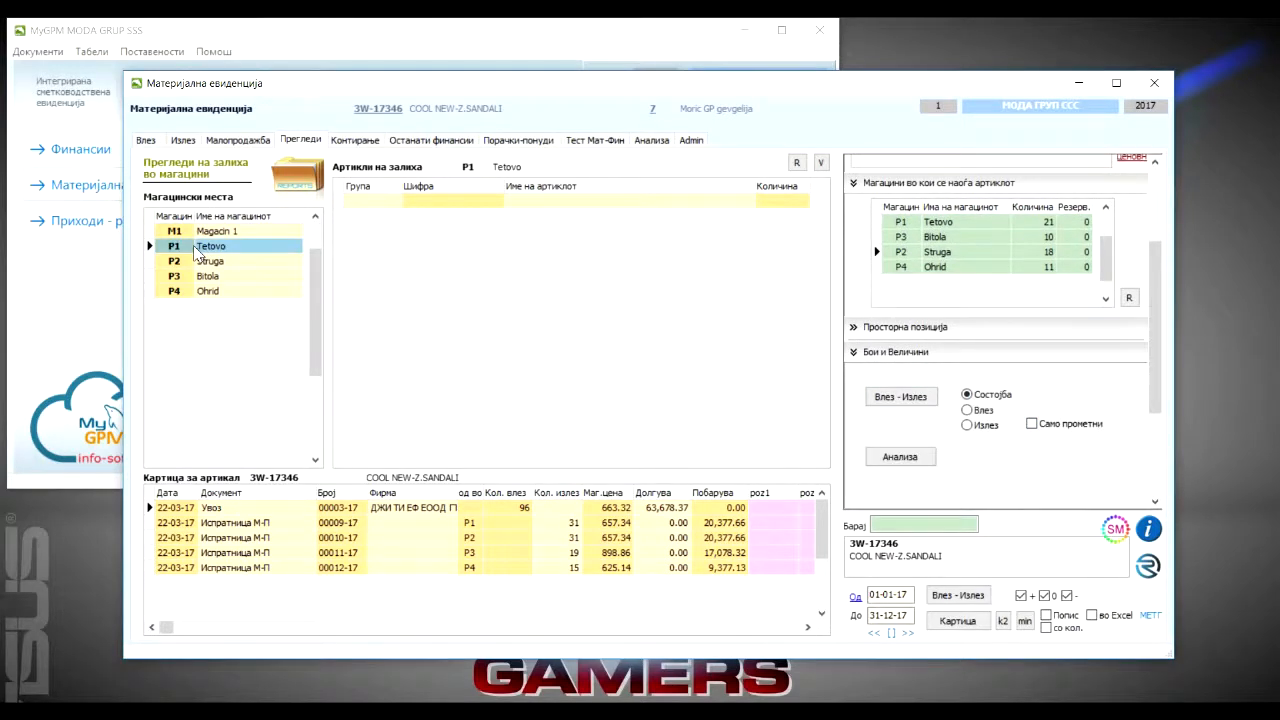
click(895, 402)
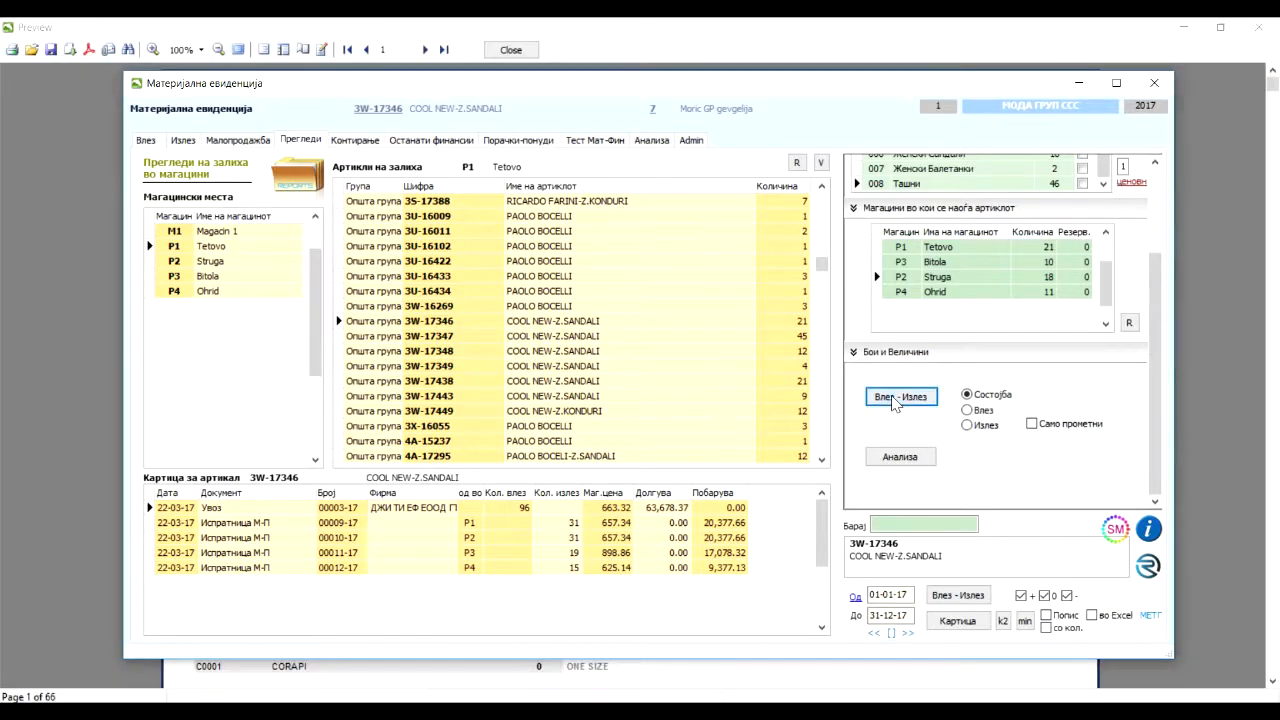
click(1180, 396)
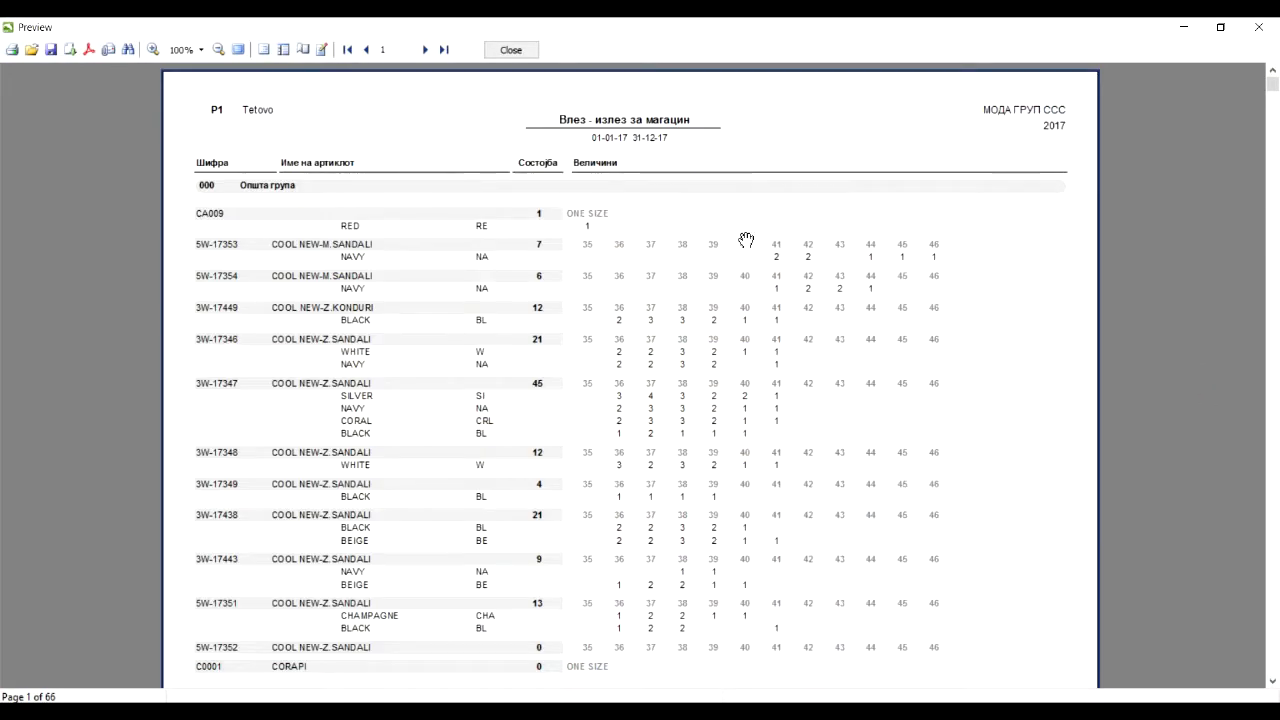
scroll(734, 203, down, 8)
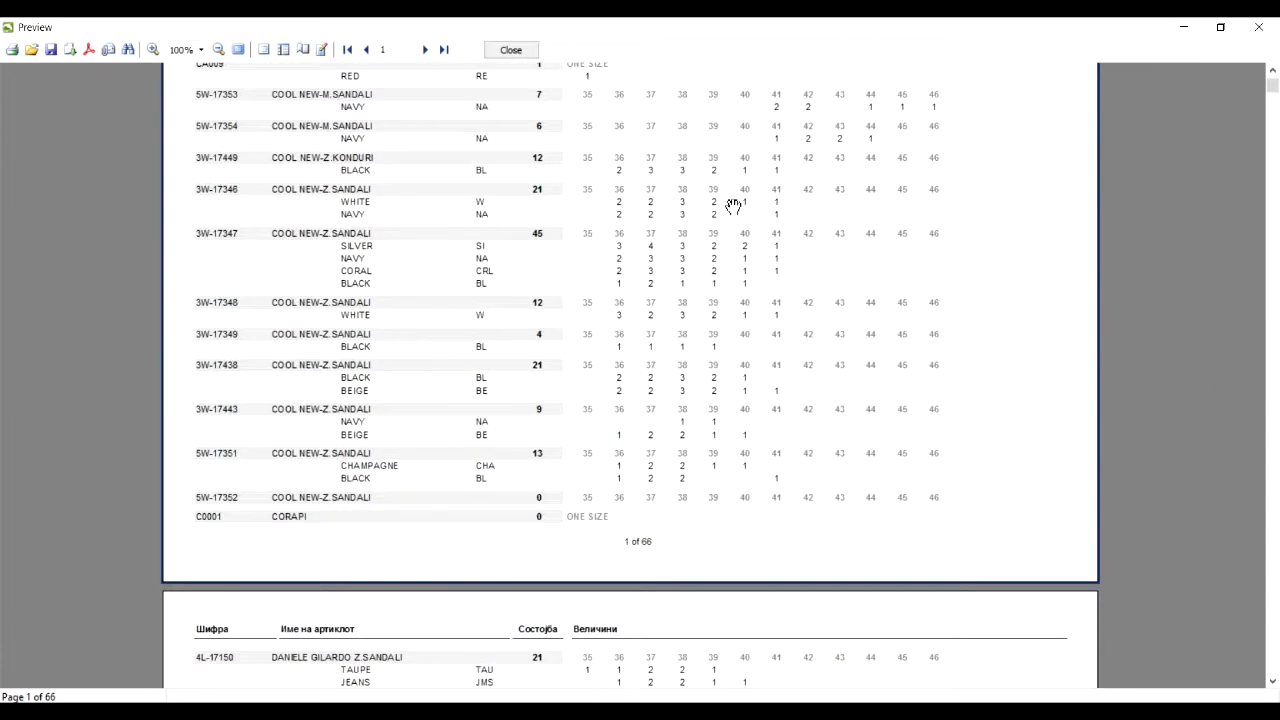
scroll(736, 210, down, 10)
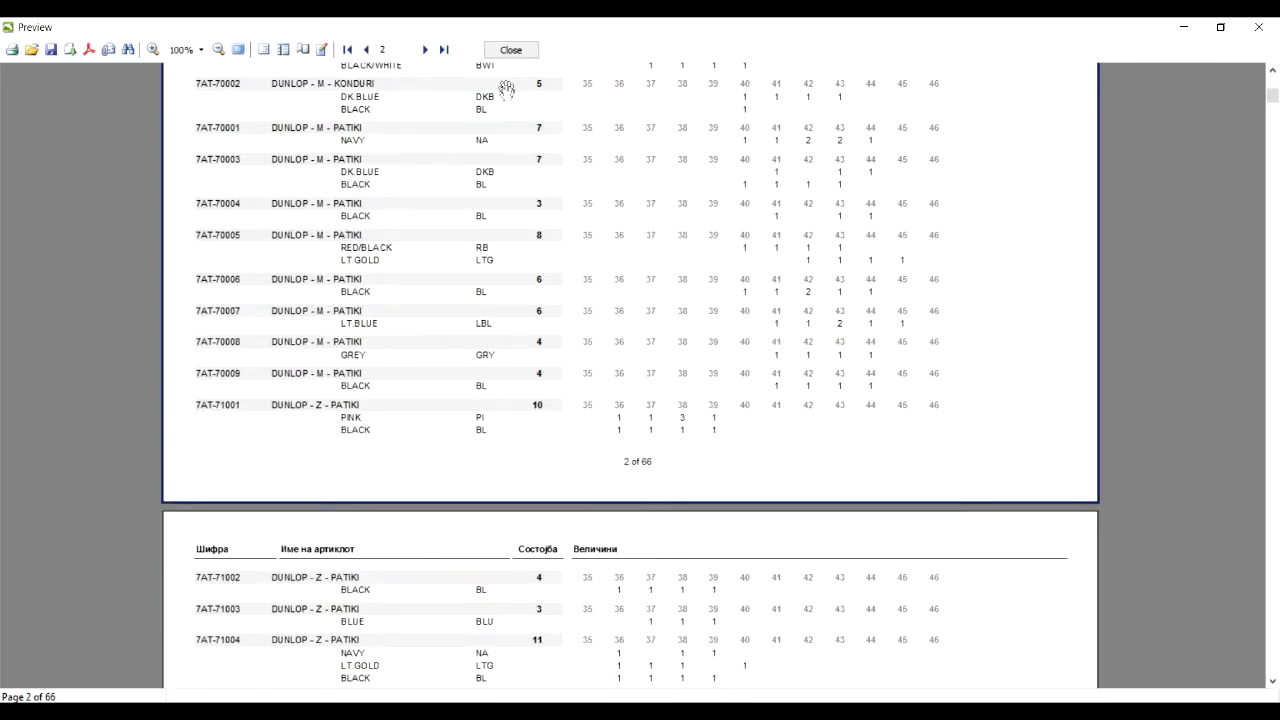
click(510, 49)
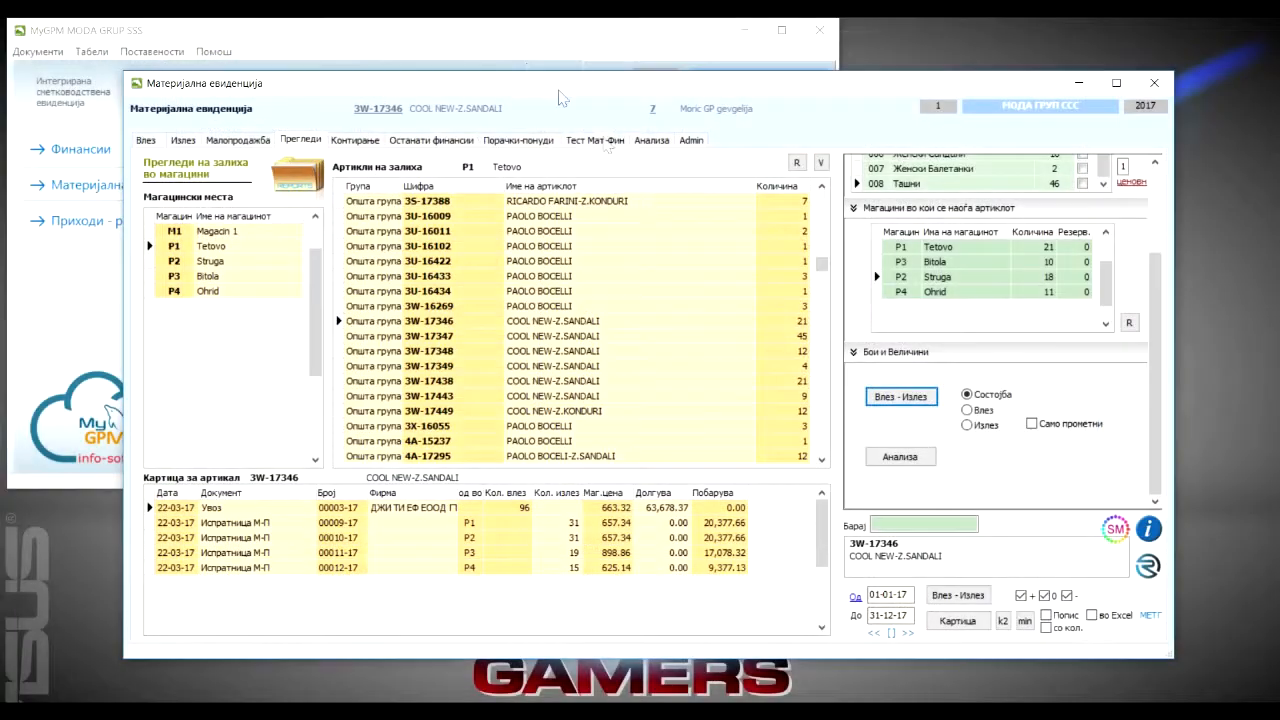
- Change the colour and size report to Излез and review its Влез - Излез preview for Tetovo before closing it
click(967, 425)
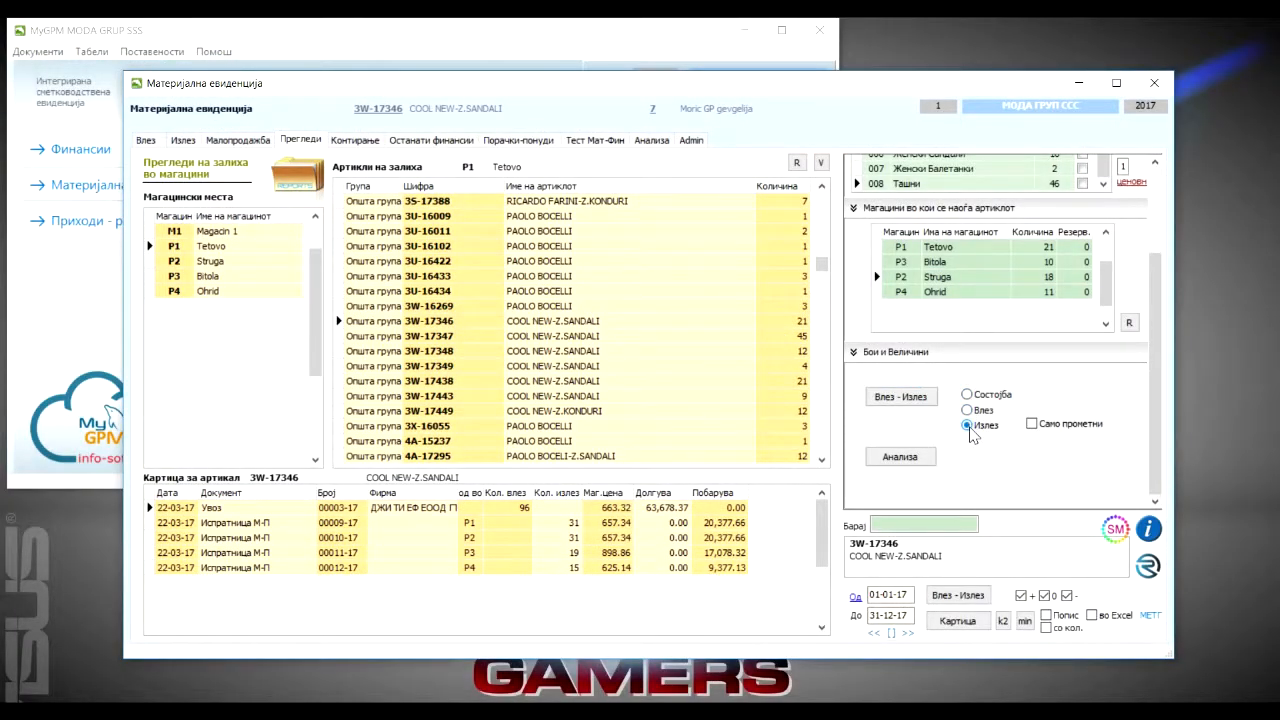
click(901, 405)
scroll(1000, 400, down, 10)
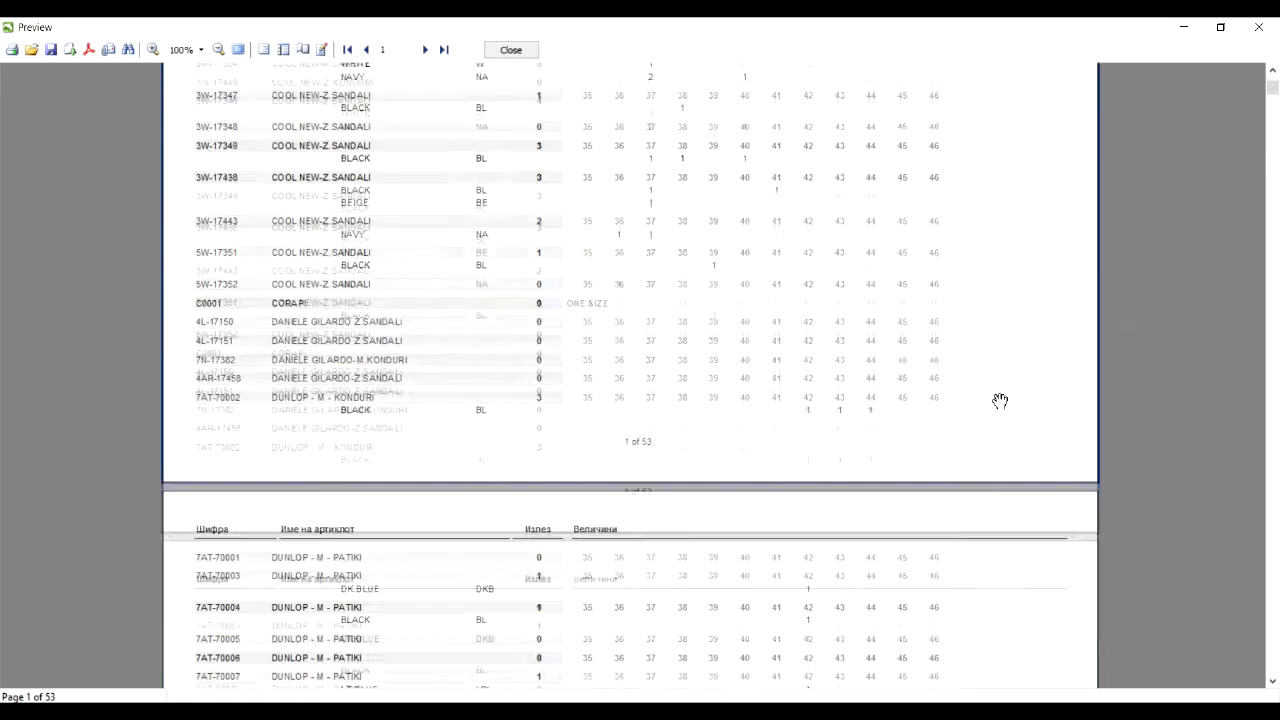
scroll(1000, 407, down, 10)
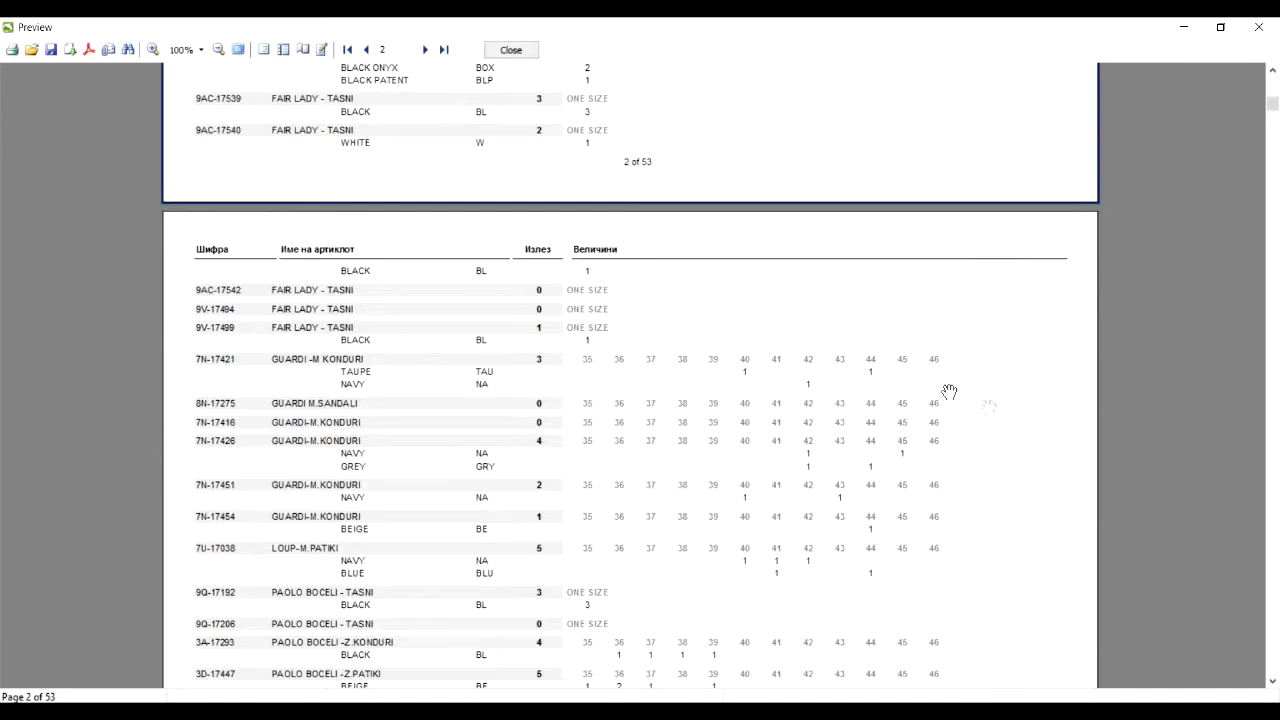
click(510, 49)
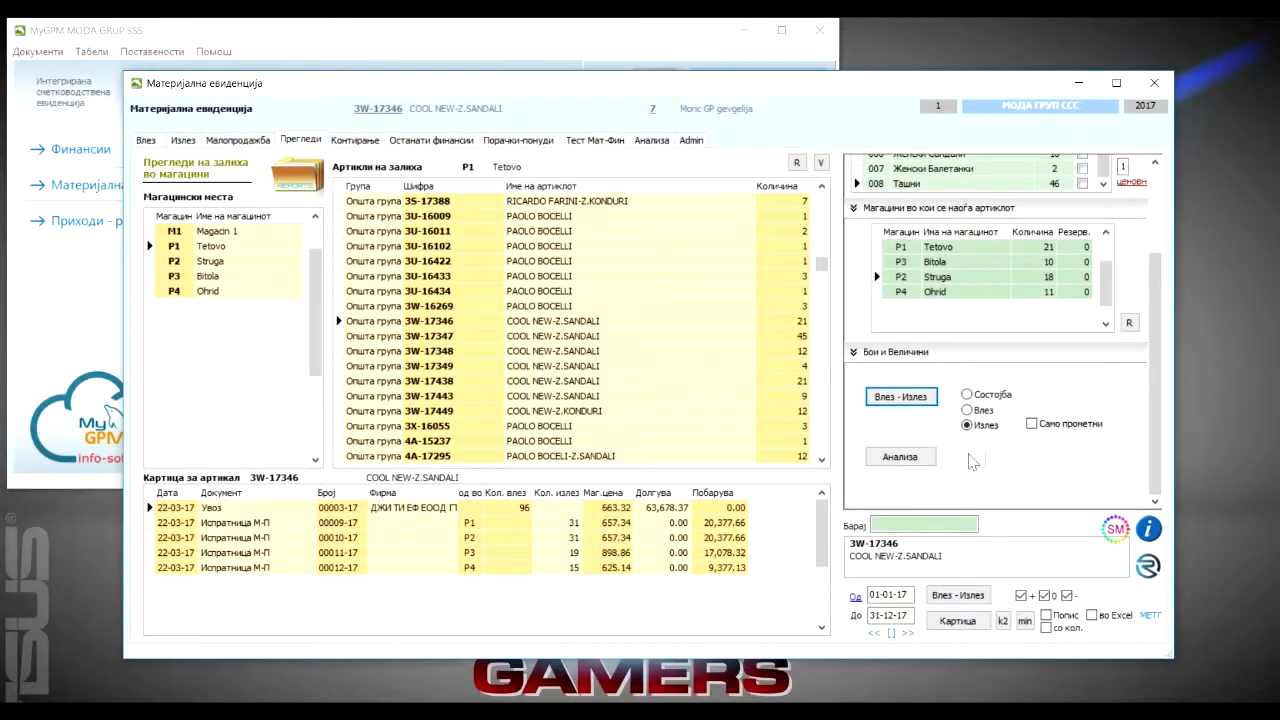
- Examine the Анализа report of entries, outputs and stock by colour and size for Tetovo, closing the preview at the end
click(916, 462)
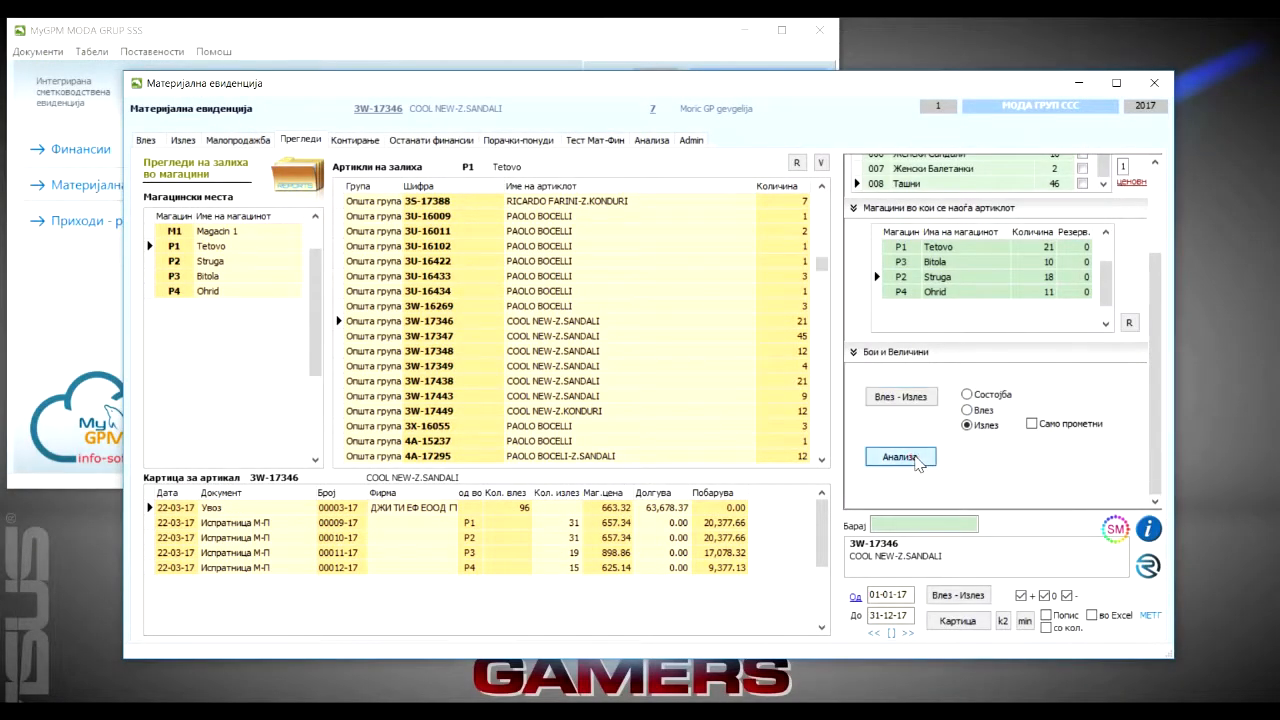
scroll(829, 414, down, 5)
scroll(783, 404, up, 5)
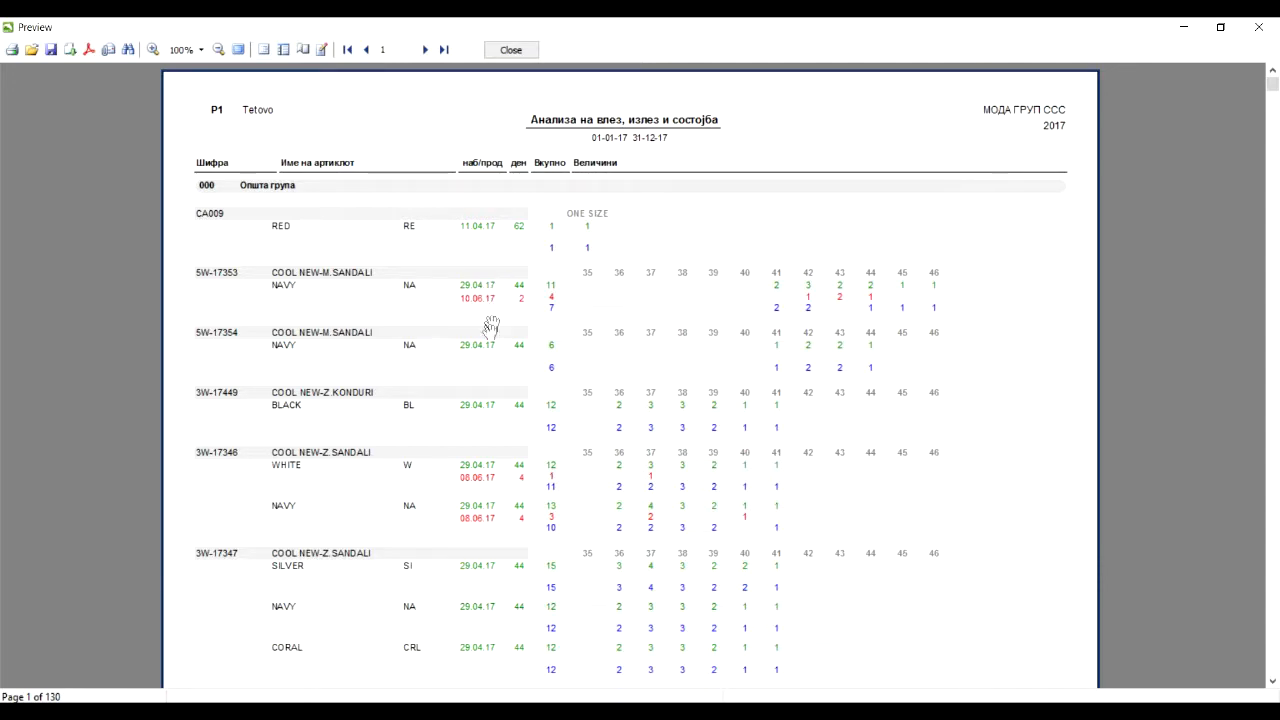
scroll(487, 365, down, 5)
scroll(488, 369, down, 20)
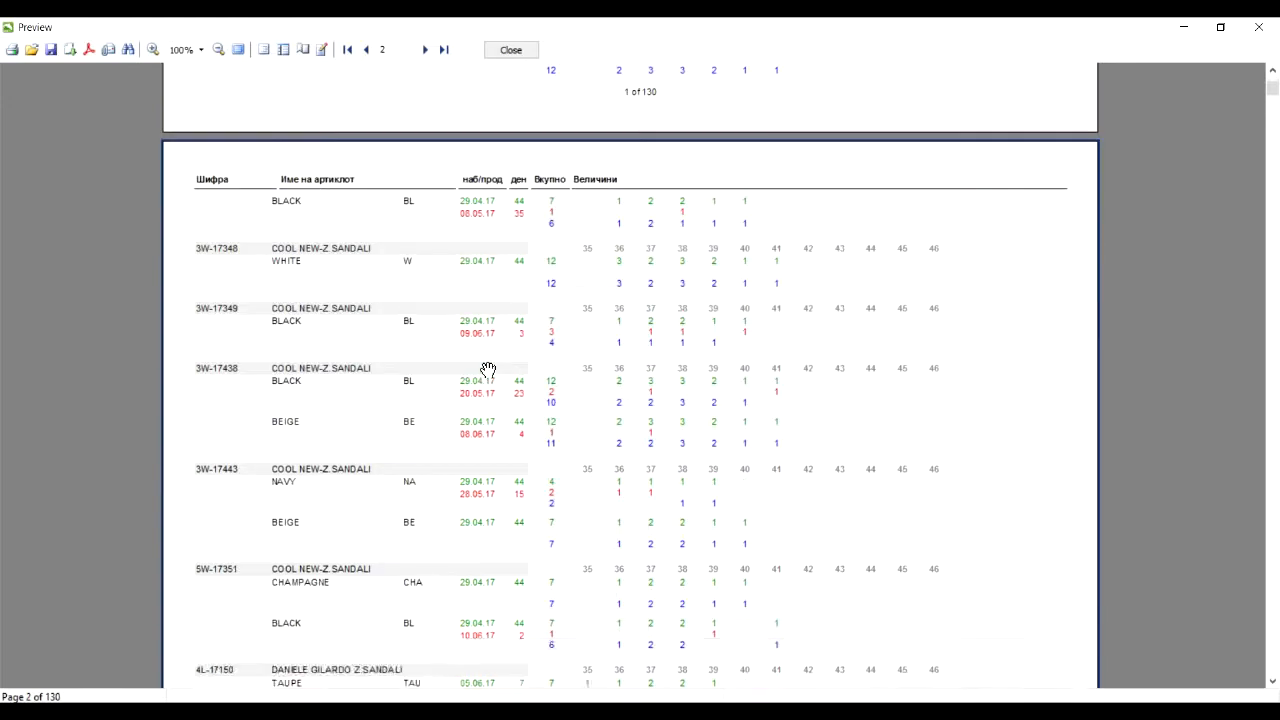
scroll(490, 375, down, 20)
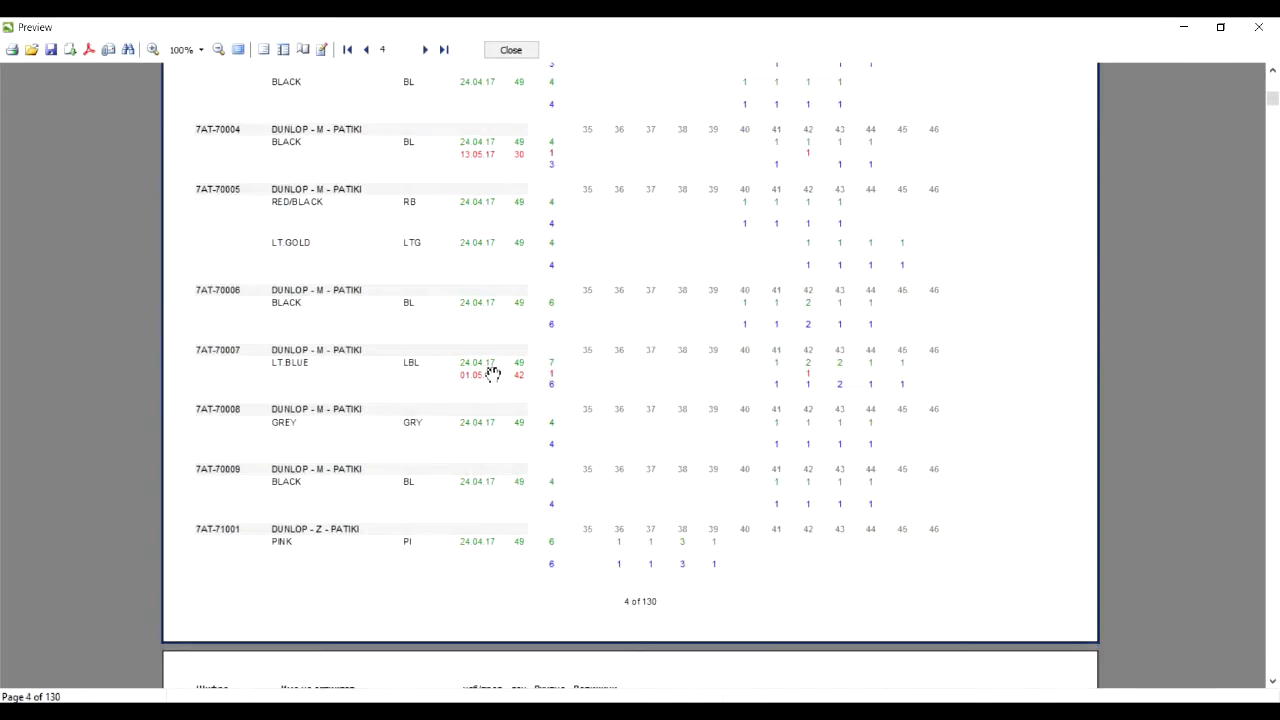
scroll(488, 378, down, 20)
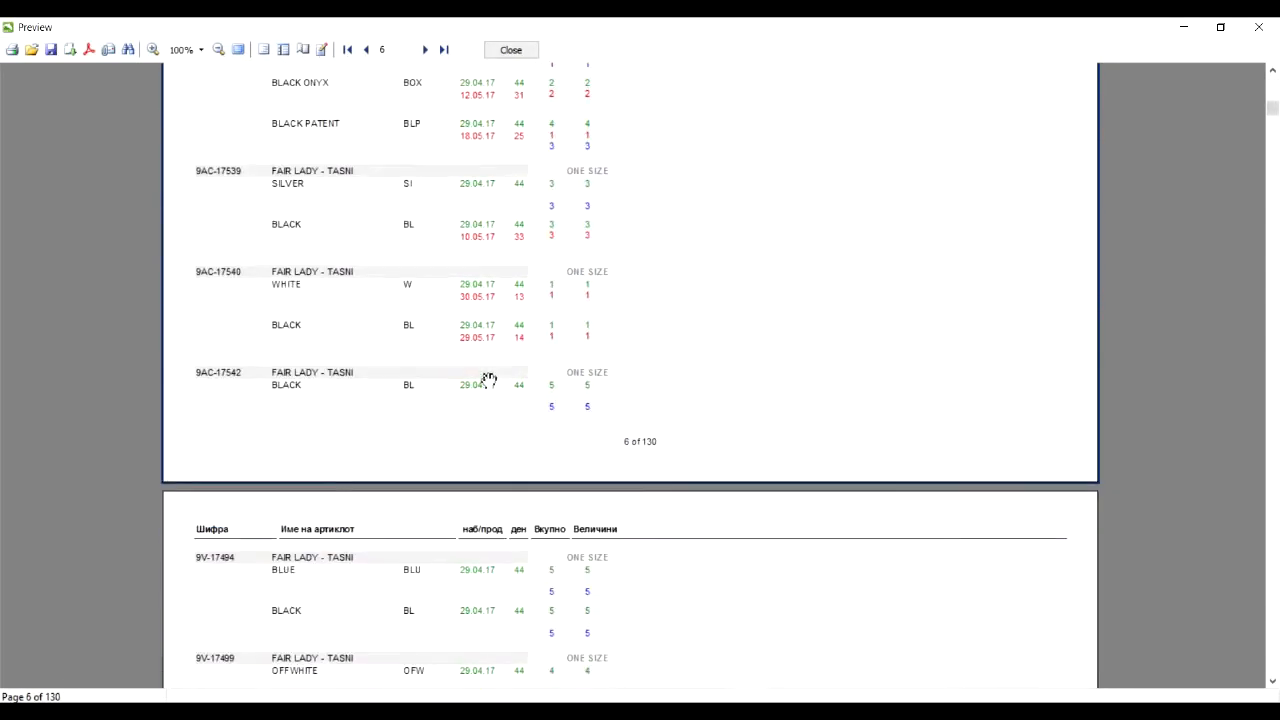
click(512, 50)
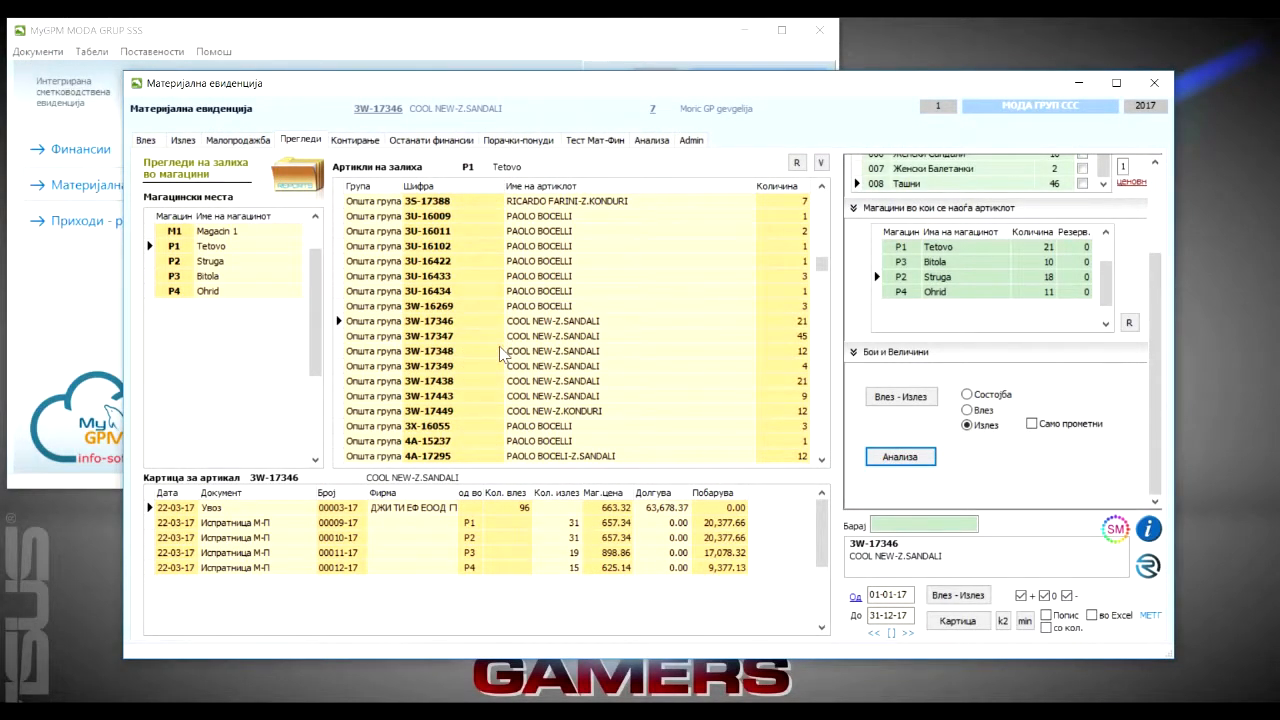
- Preview the material card of article 3W-17346 in Tetovo in the standard layout and in the colour and size layout
click(567, 322)
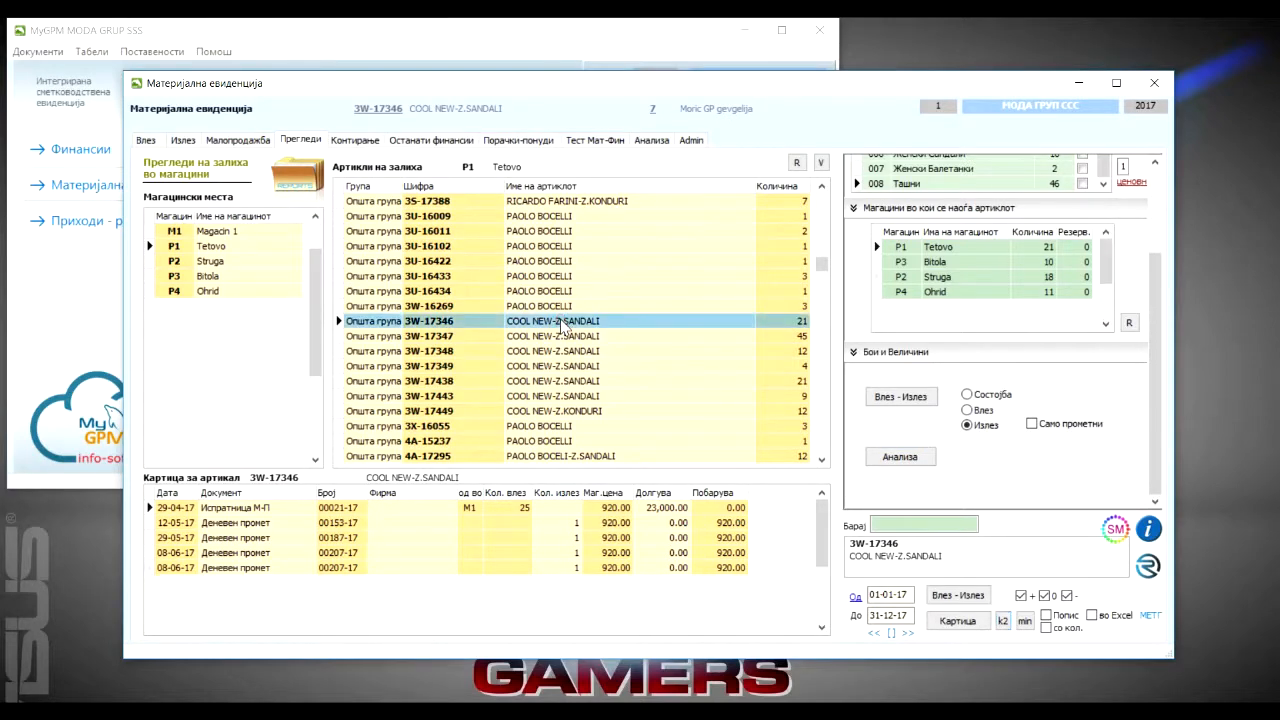
click(962, 621)
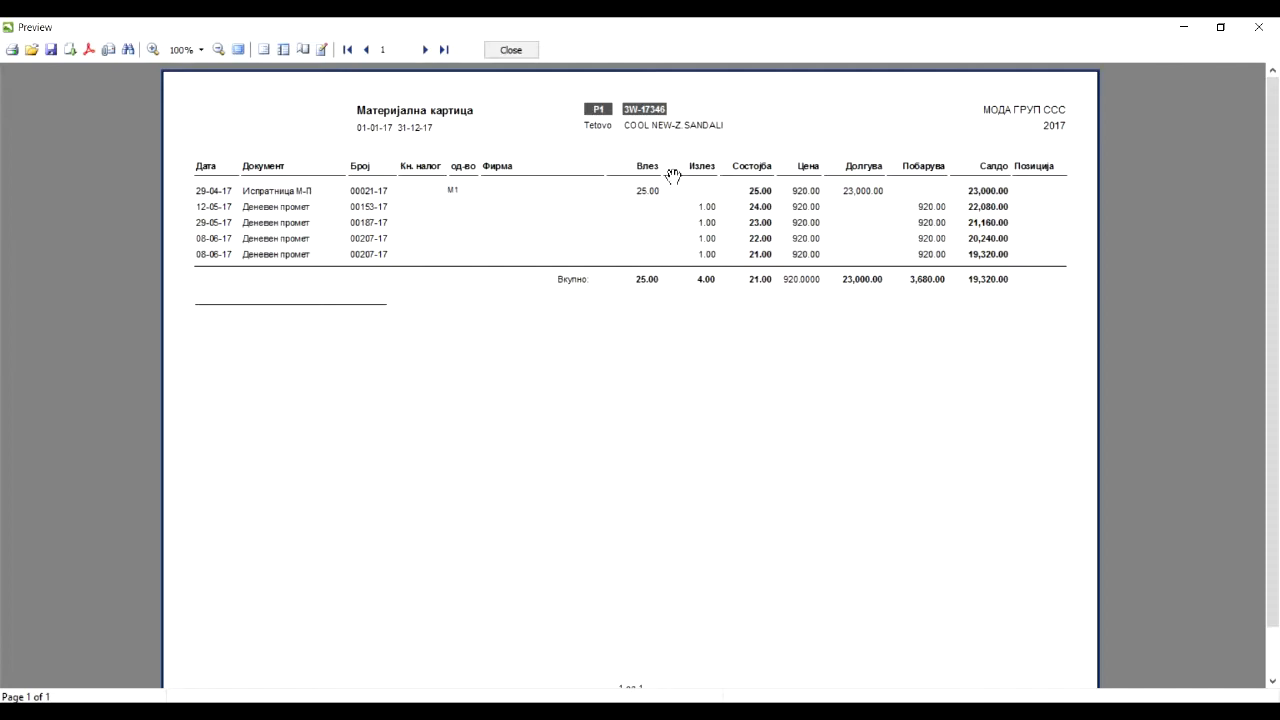
click(507, 50)
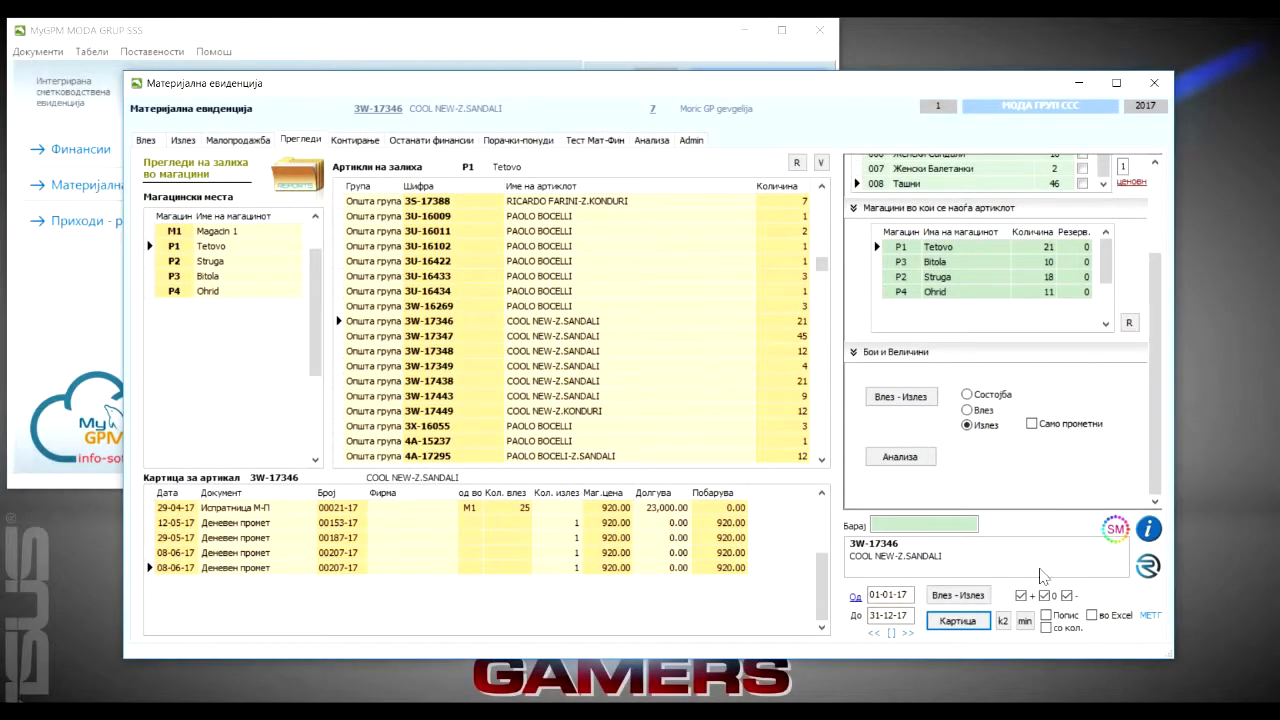
click(1004, 621)
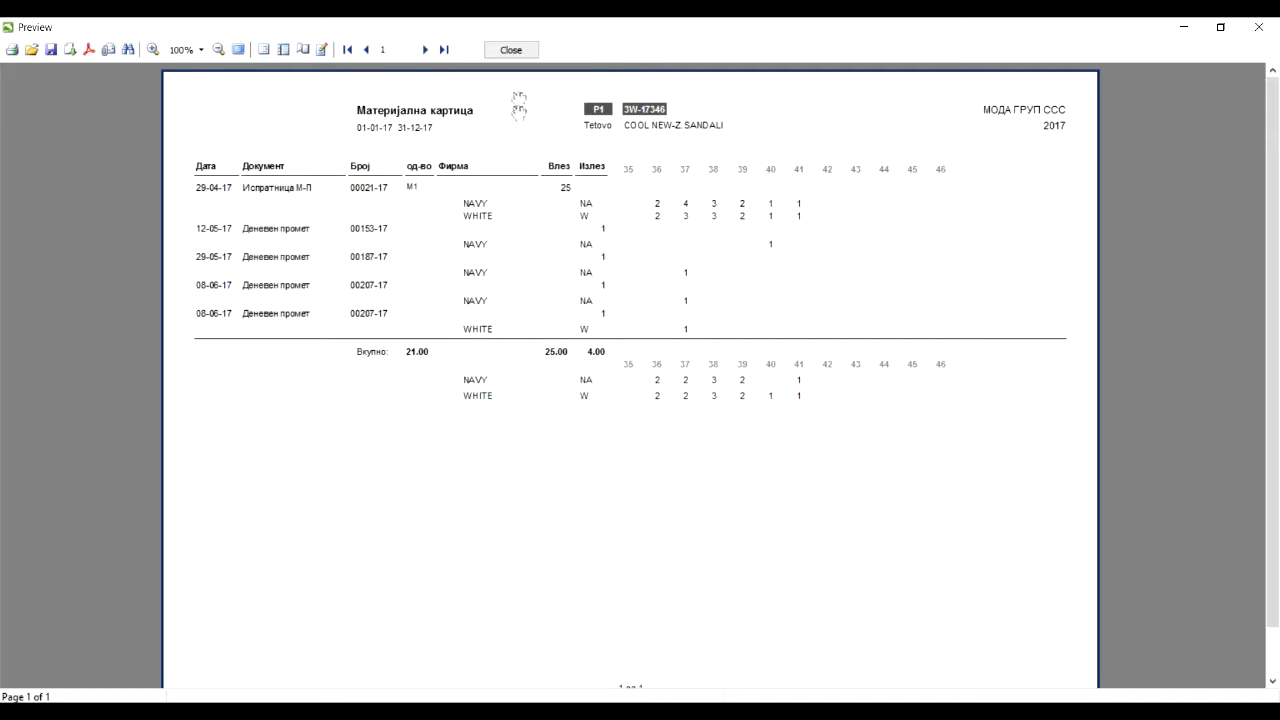
- Close the material card preview and check the colour and size stock of article 3W-17346 from the Малопродажба section
click(511, 49)
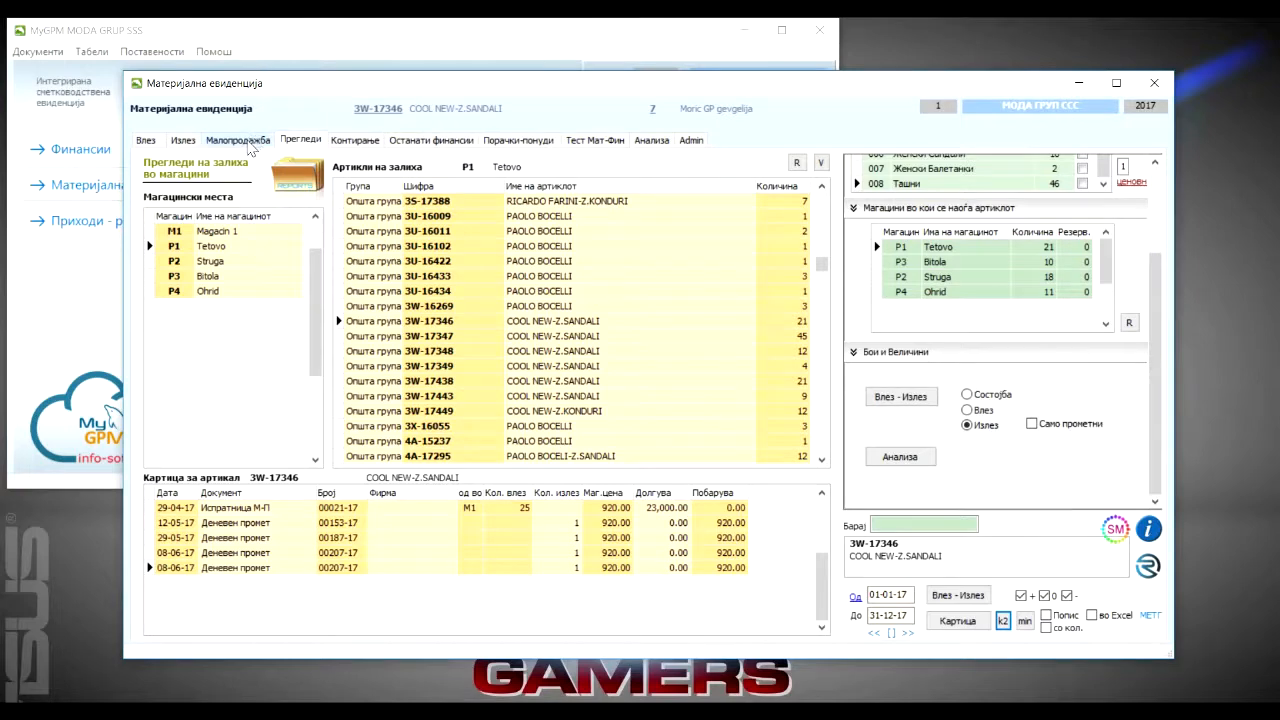
click(255, 140)
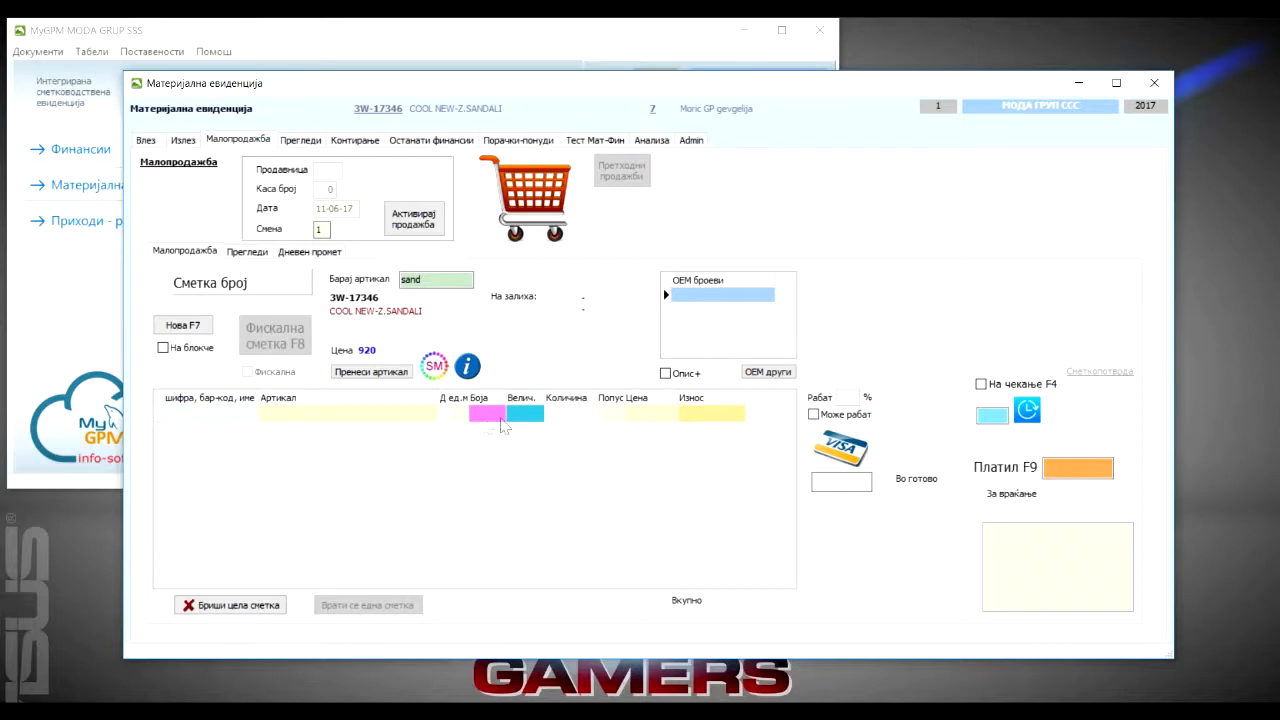
click(435, 368)
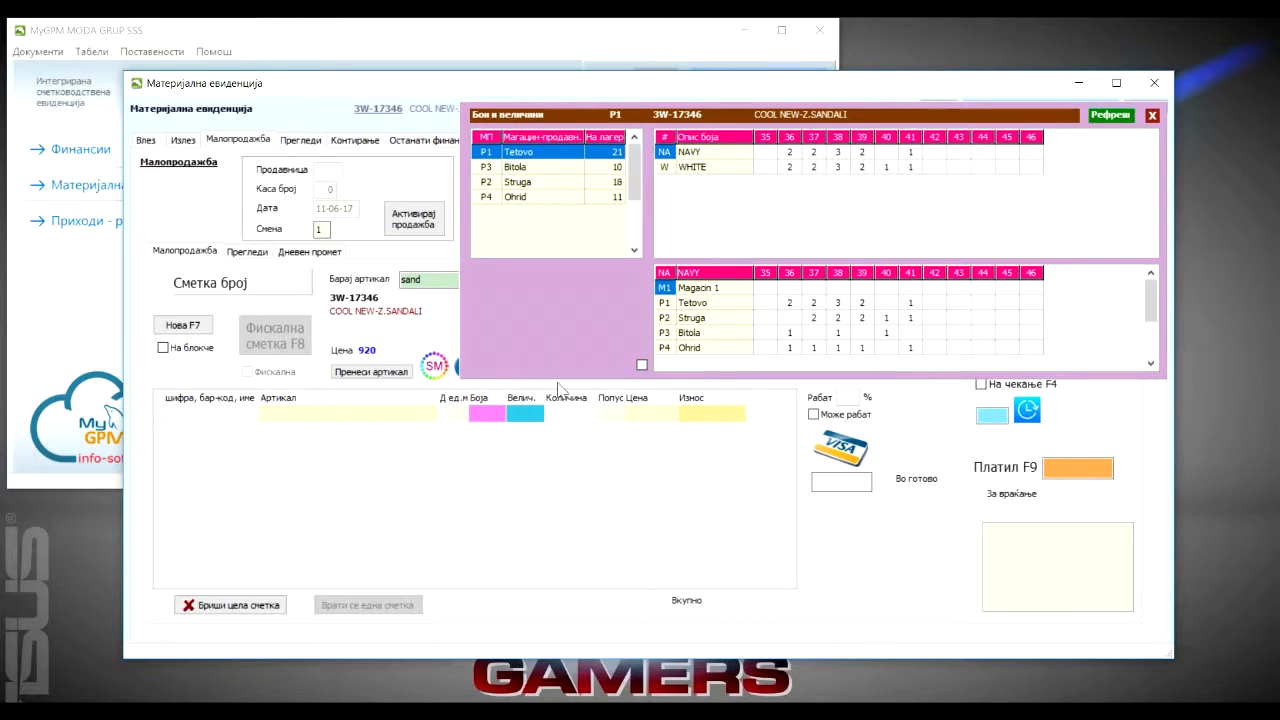
click(1152, 117)
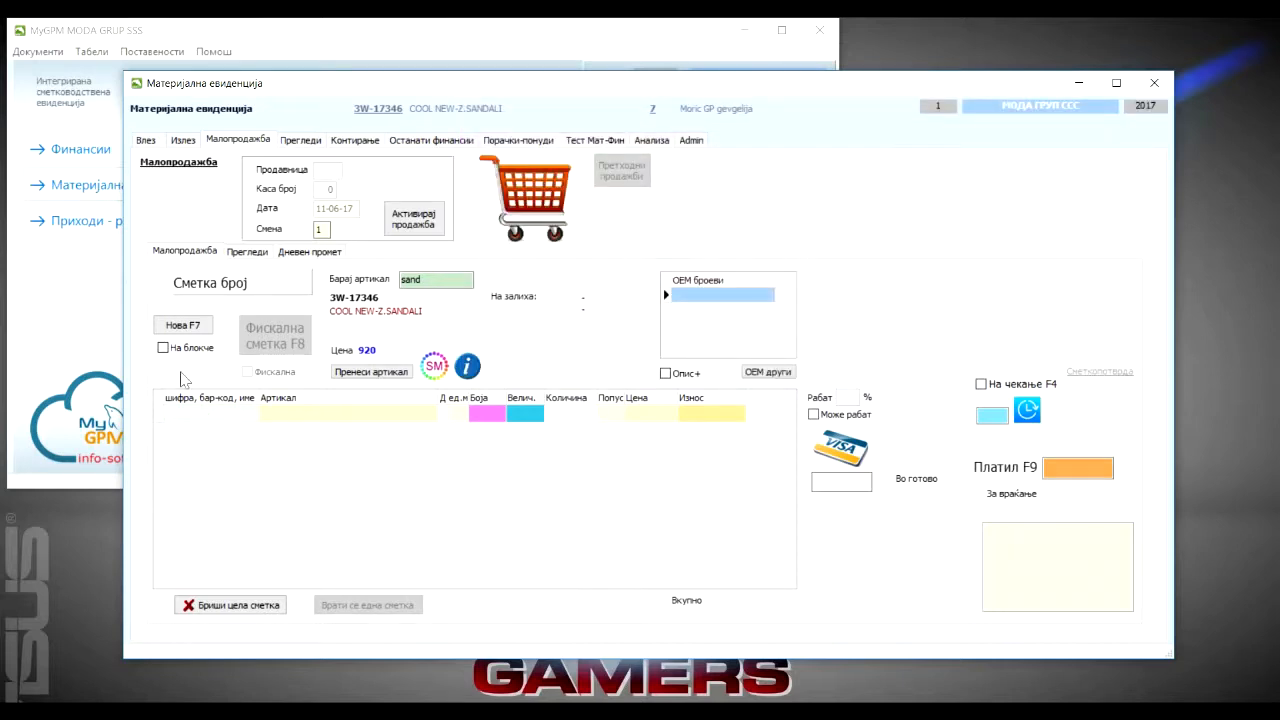
- Open the article records and view the predefined size groups and the colour and size barcodes for article CA038
click(88, 51)
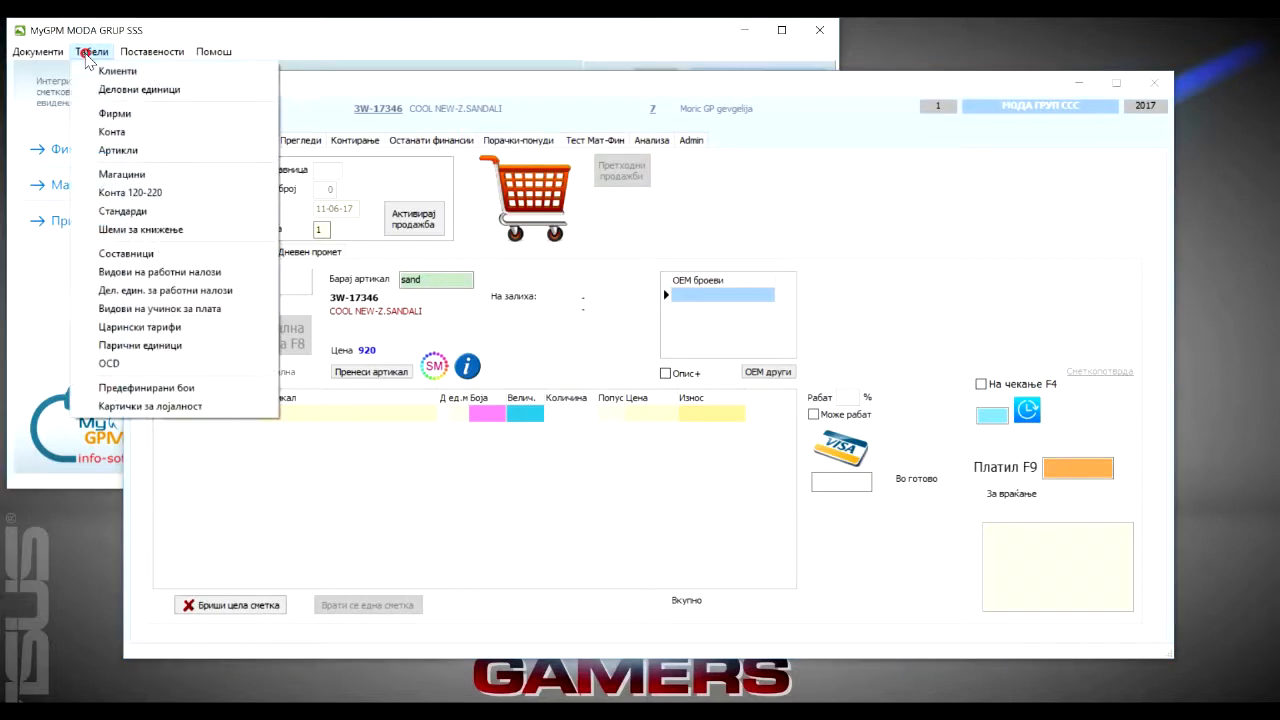
click(115, 152)
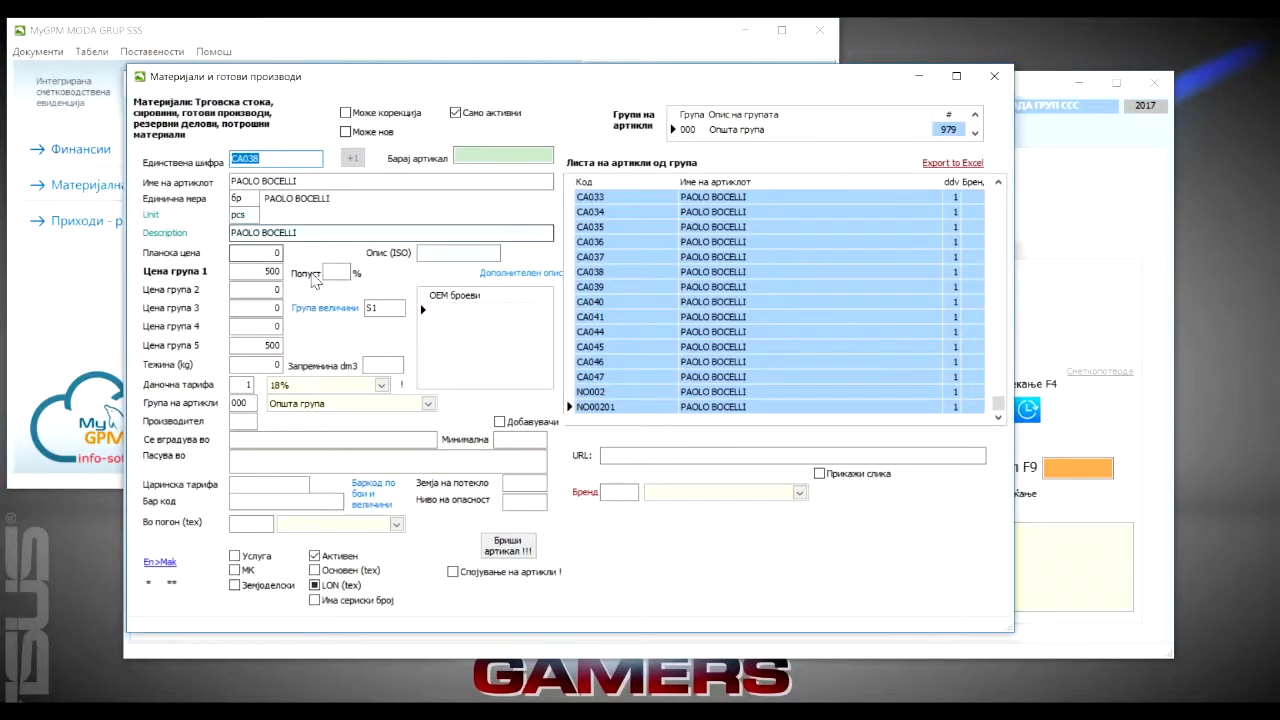
click(323, 310)
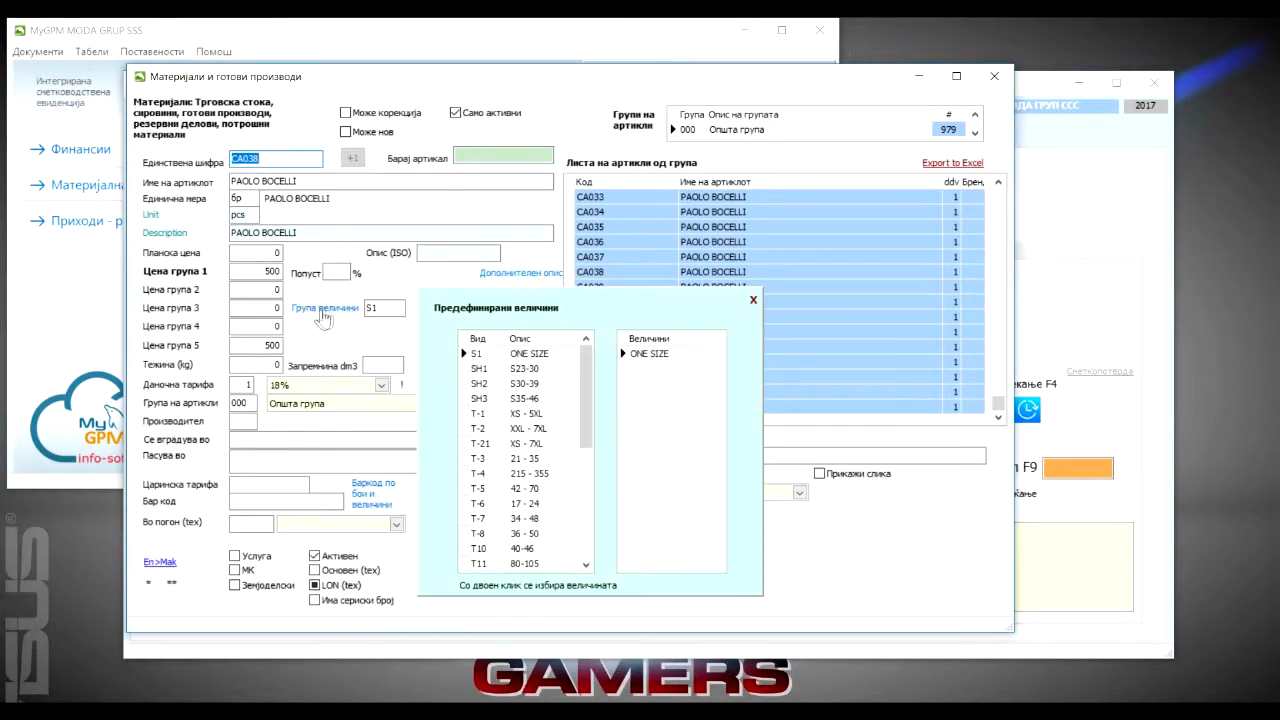
click(753, 301)
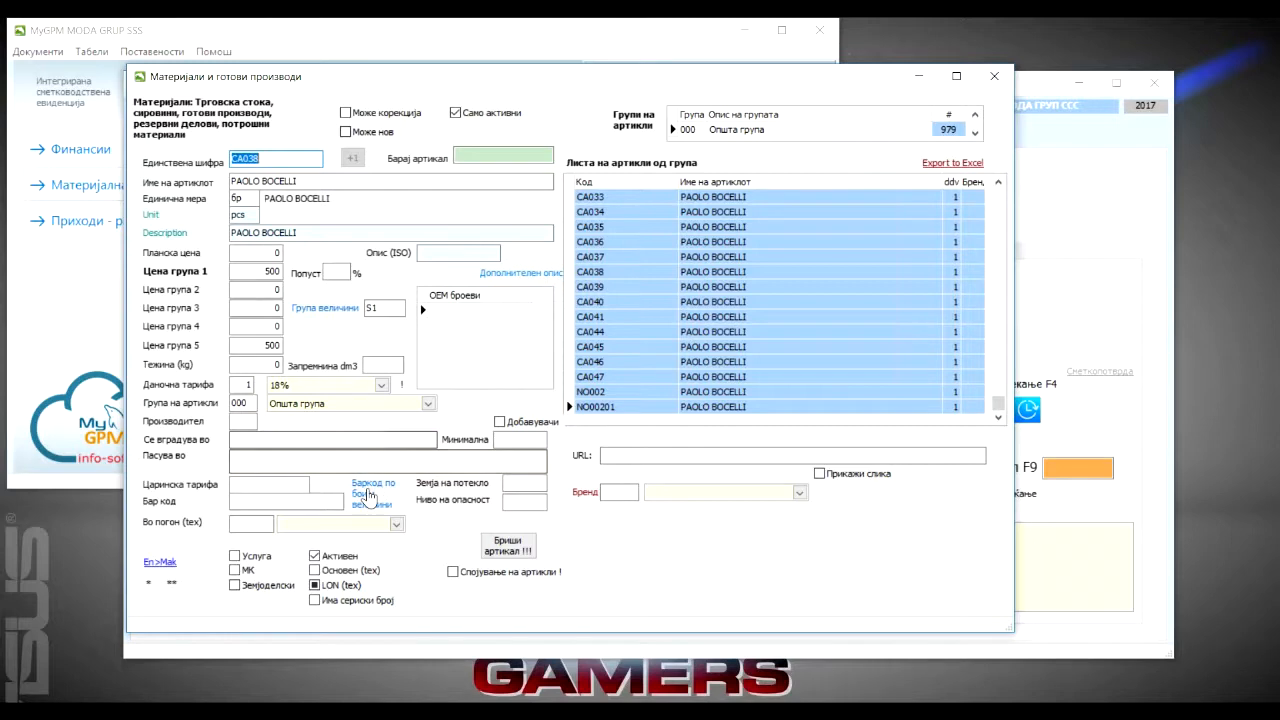
click(369, 494)
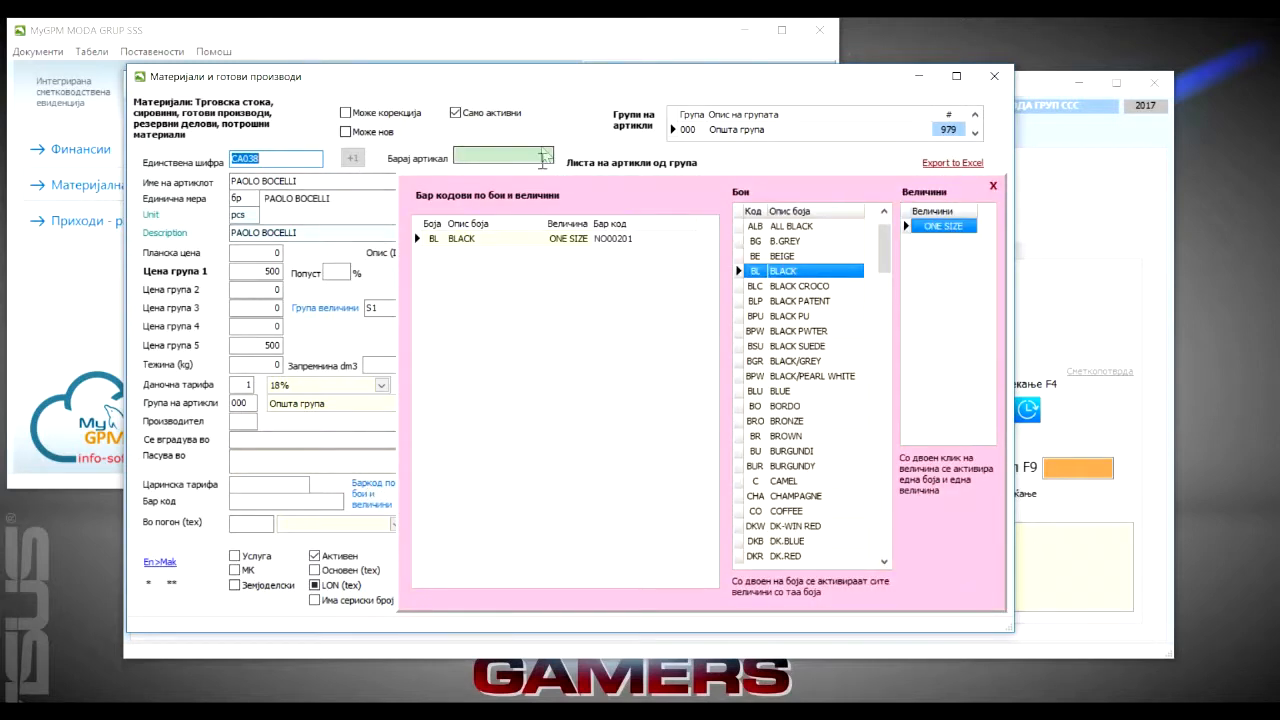
- Switch the article list to group 004 Женски Кондури, close the barcode overview and select article 3C-17513
click(750, 128)
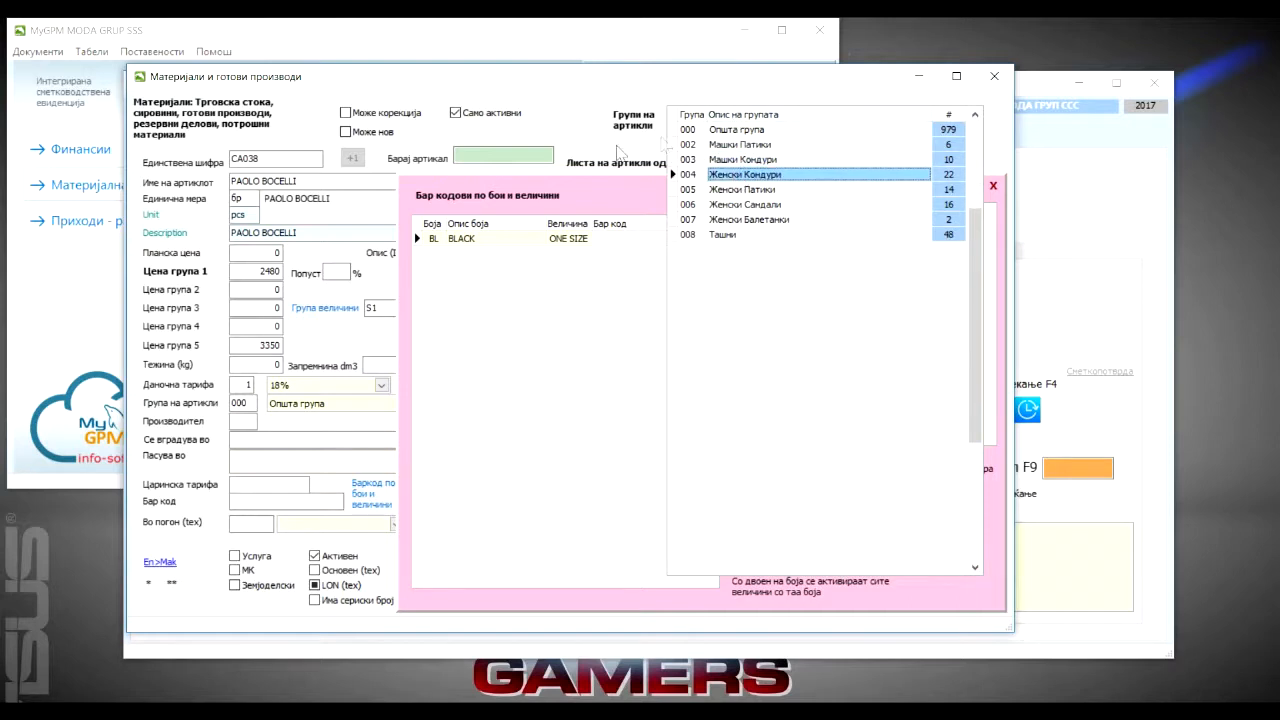
click(993, 186)
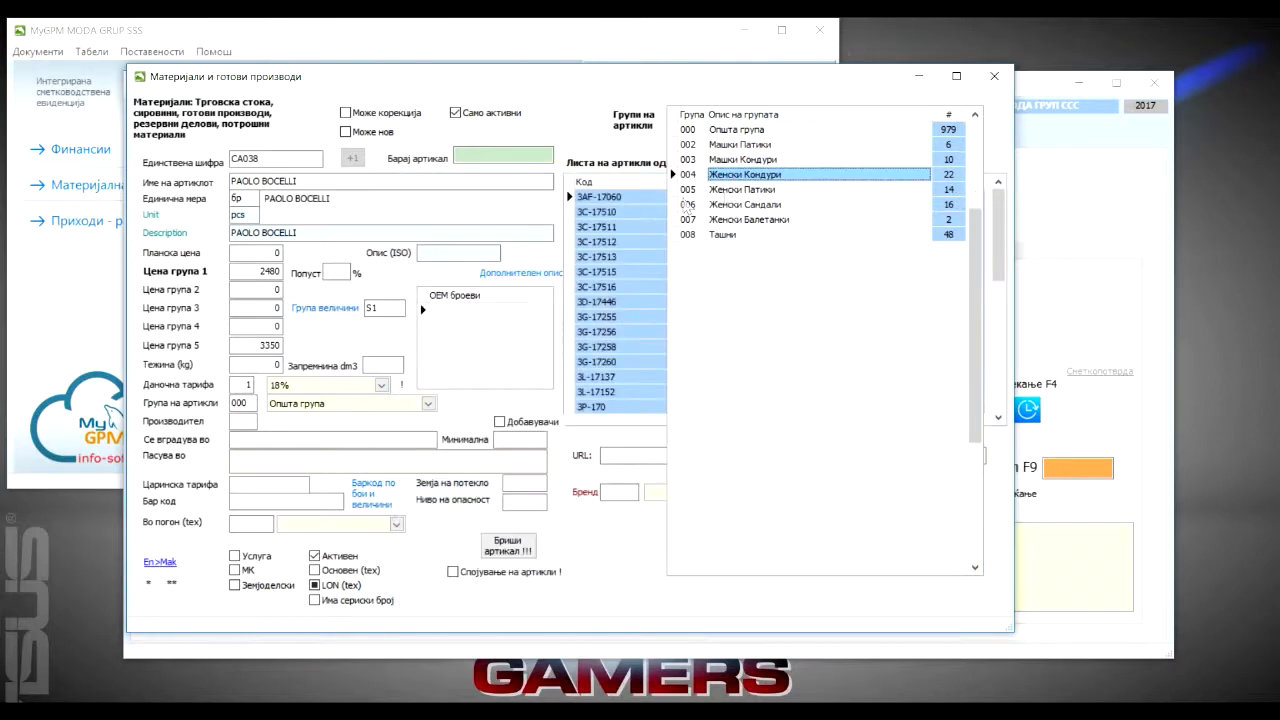
click(607, 256)
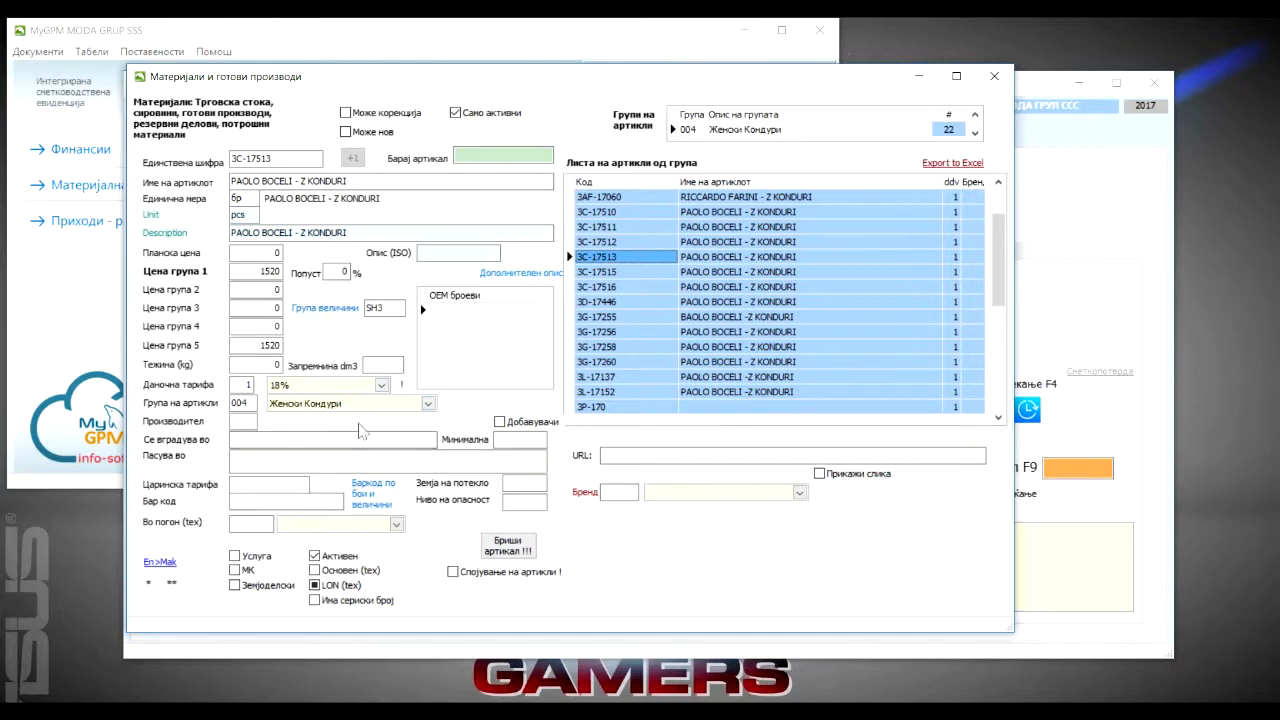
- Examine the barcodes of article 3C-17513 for the individual sizes in BLACK, closing the barcode overview at the end
click(370, 495)
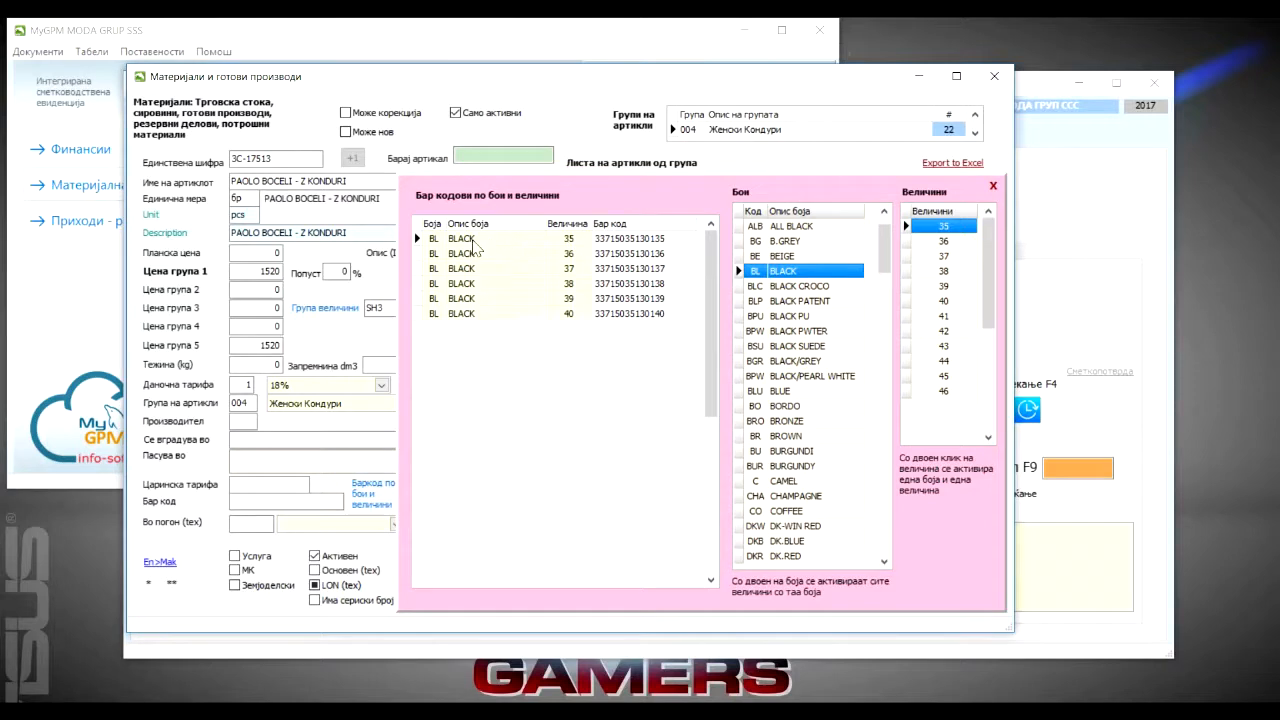
click(622, 253)
click(622, 268)
click(622, 283)
click(624, 314)
click(622, 298)
click(622, 268)
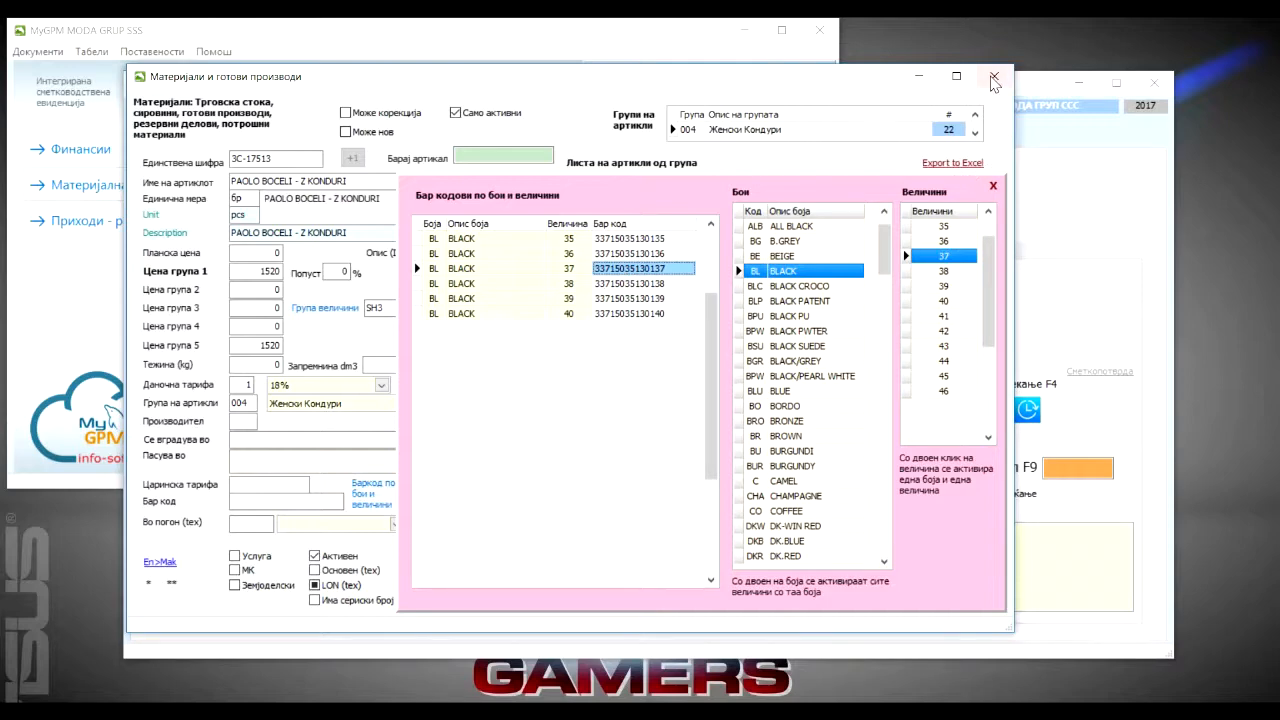
click(994, 190)
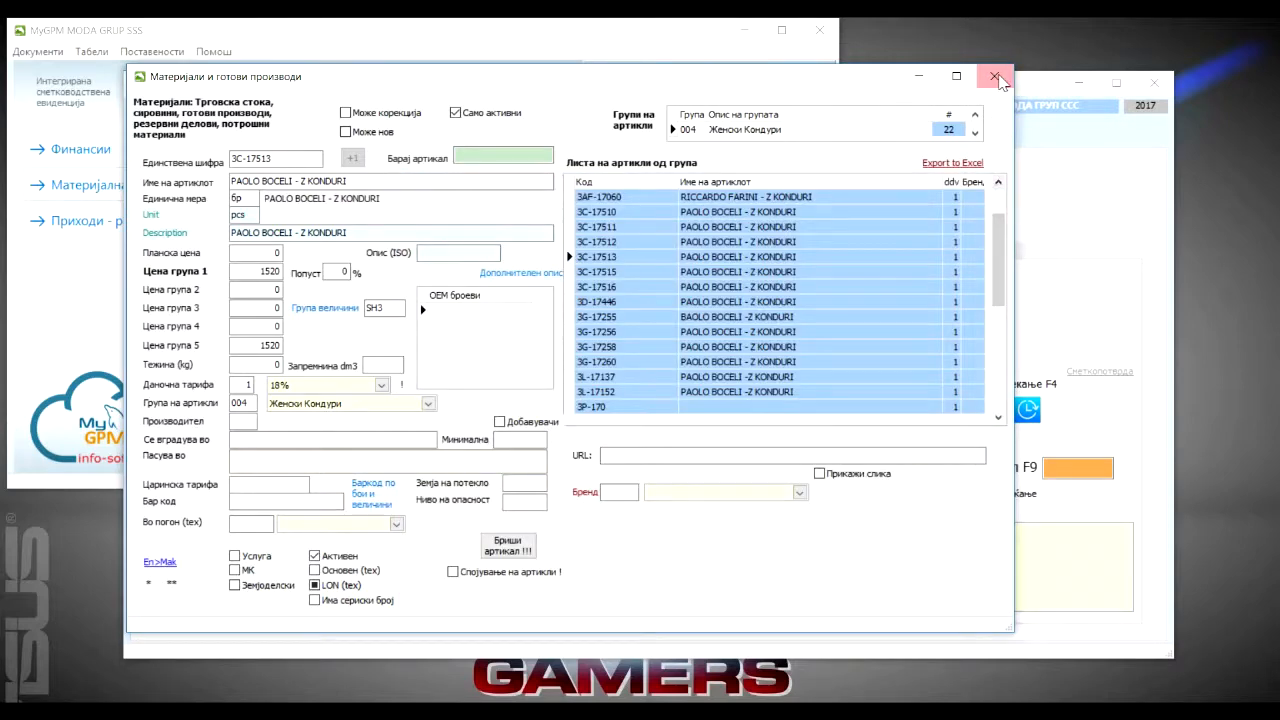
- Close the article records and check the colour and size stock of article 3C-17513 from retail sales
click(994, 76)
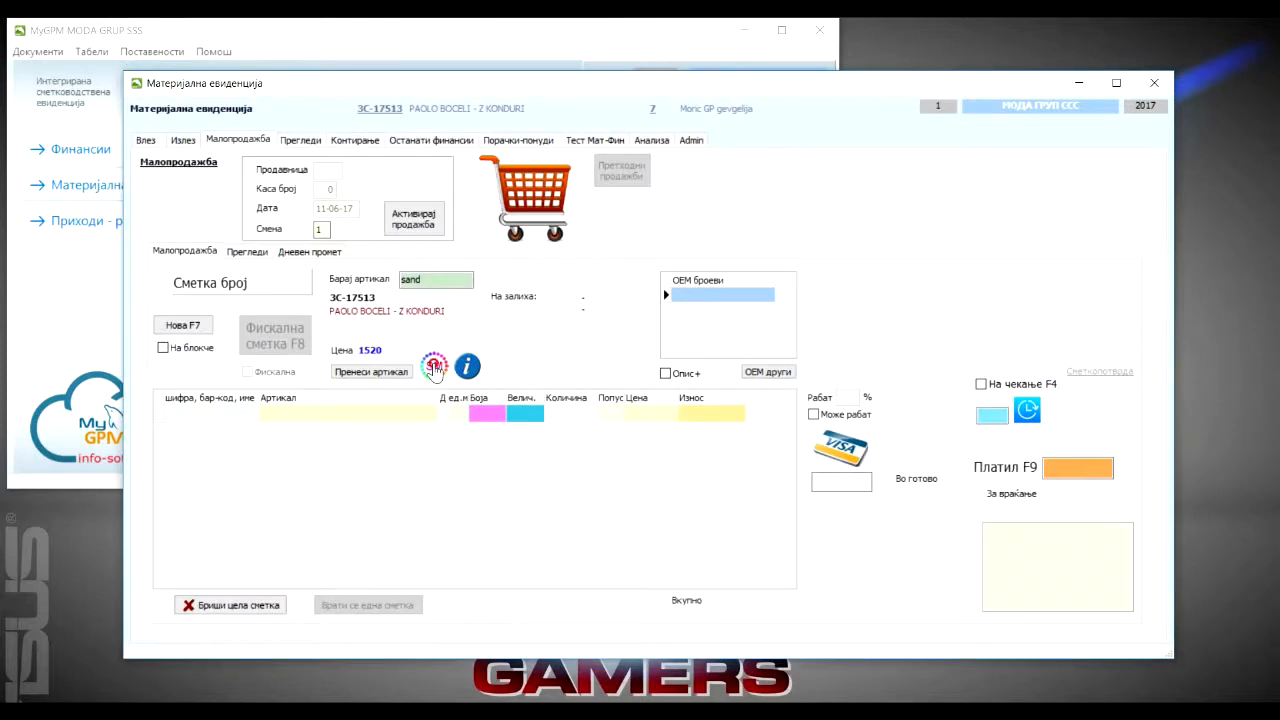
click(432, 365)
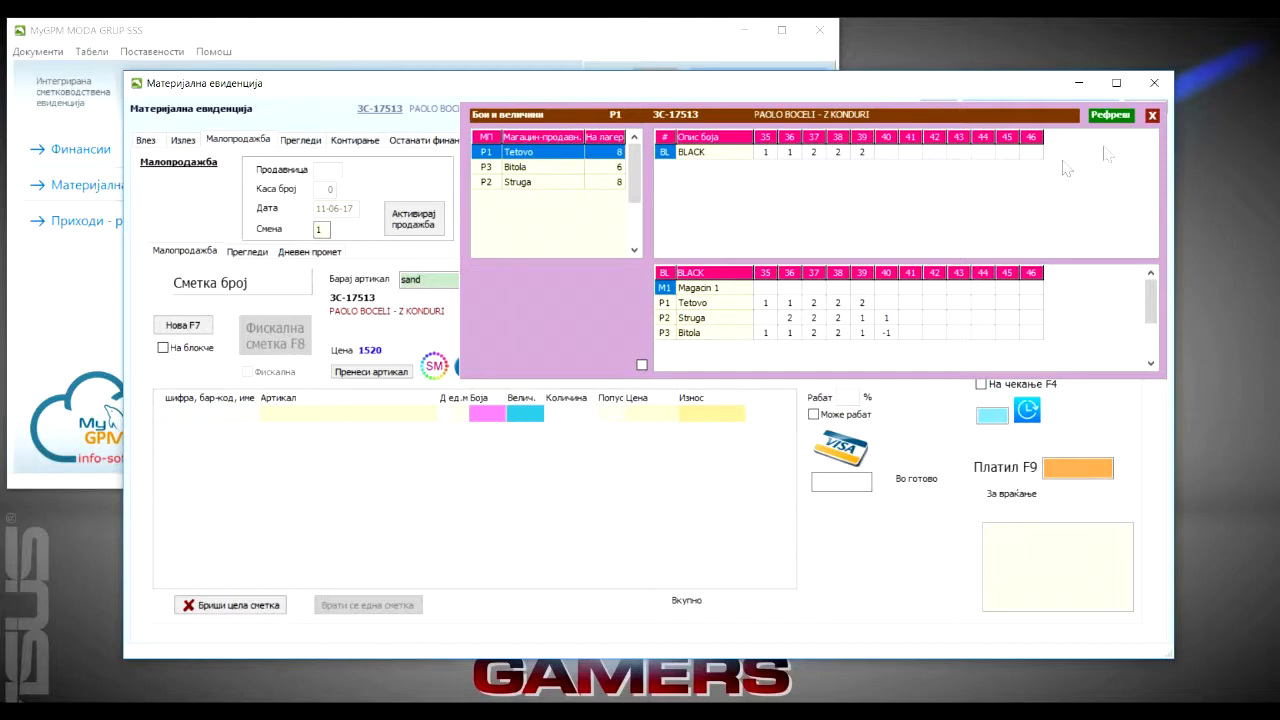
click(1151, 116)
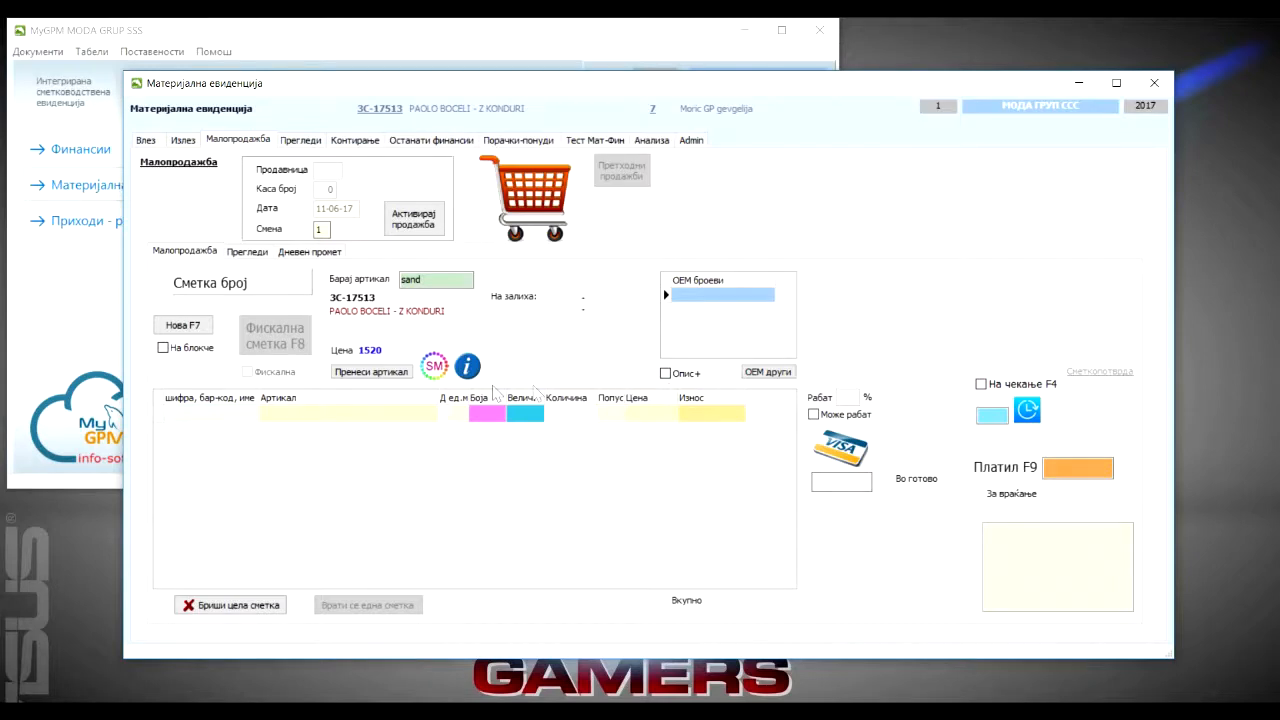